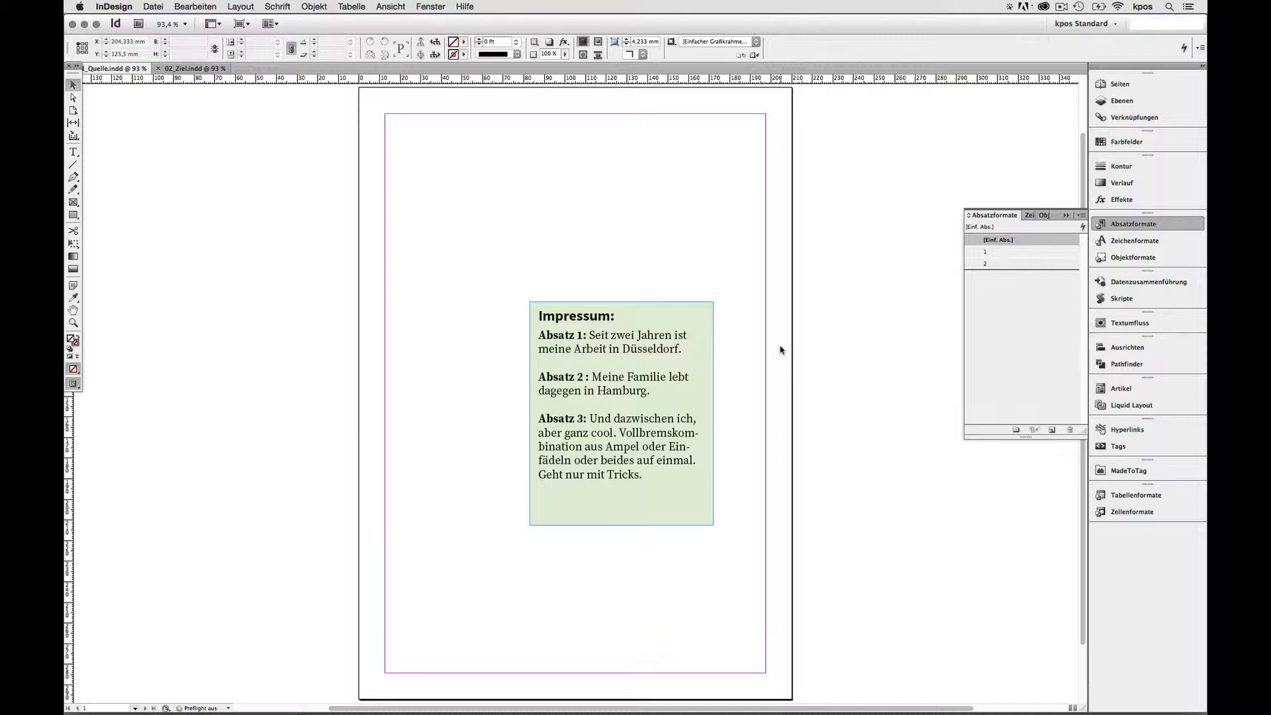
In the yellow frame of 02_Ziel.indd, start a new cross-reference to the style 1 paragraphs of 01_Quelle.indd
click(680, 338)
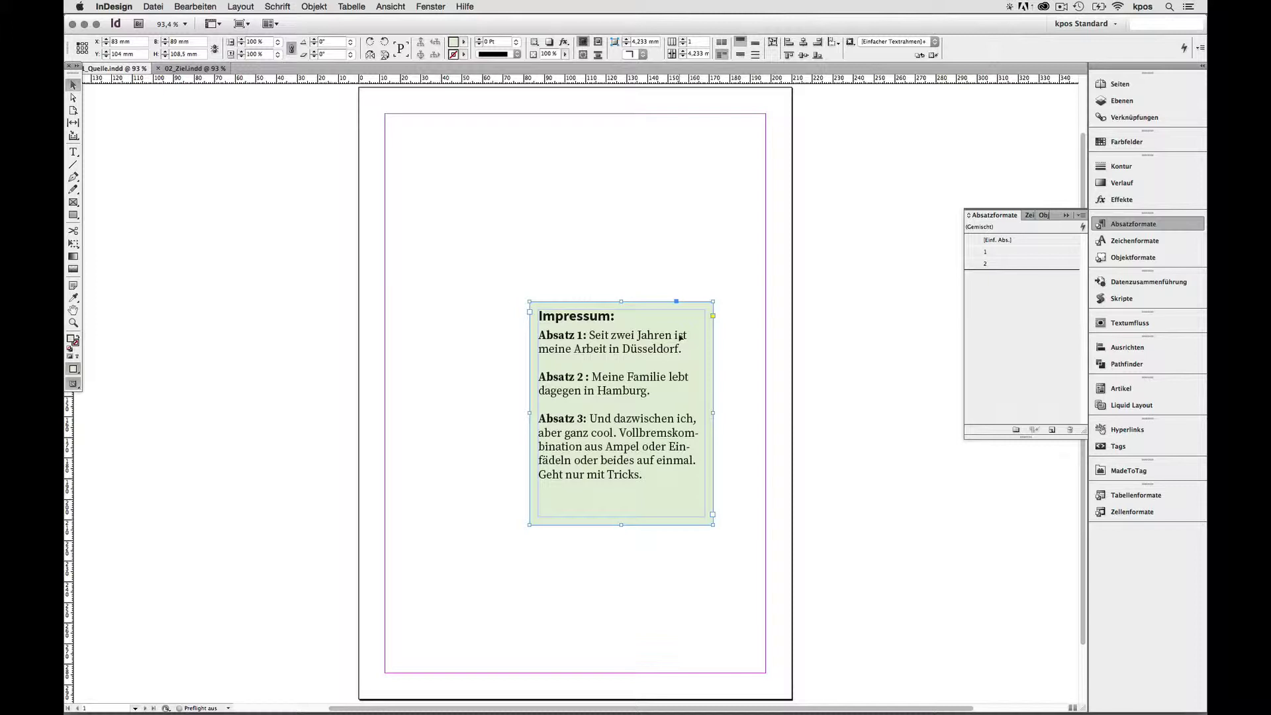
click(201, 70)
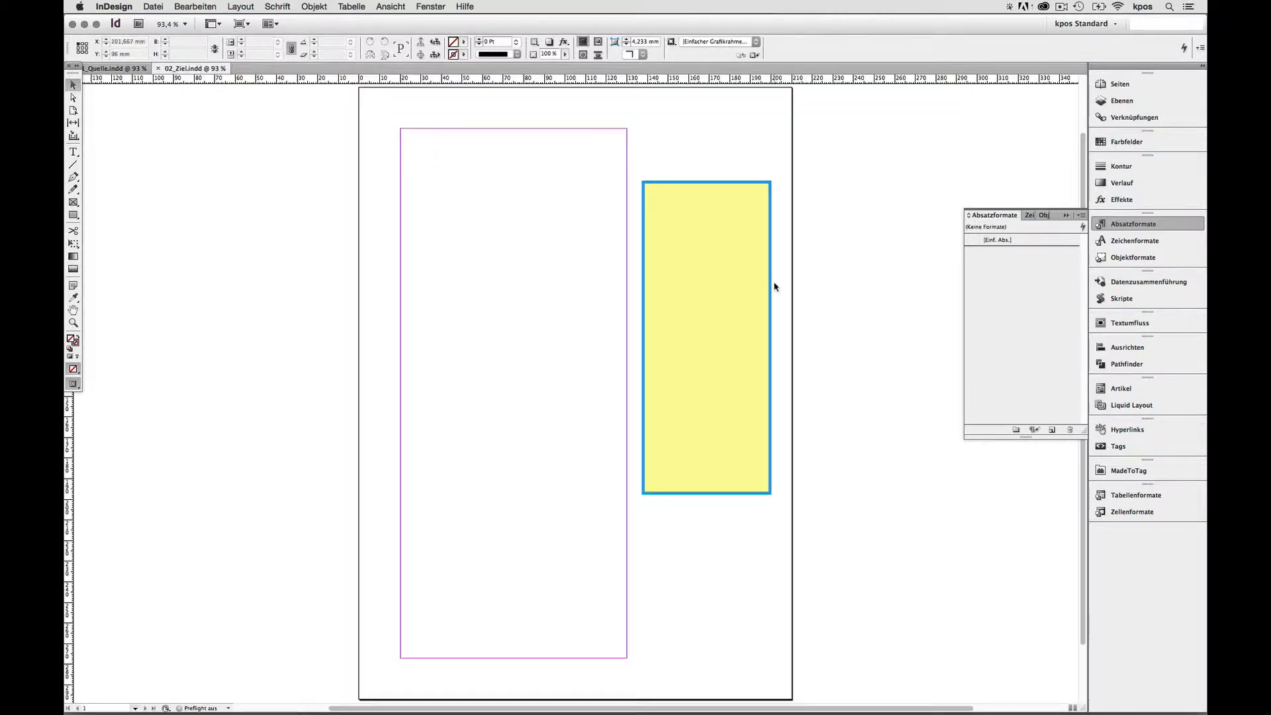
double_click(706, 230)
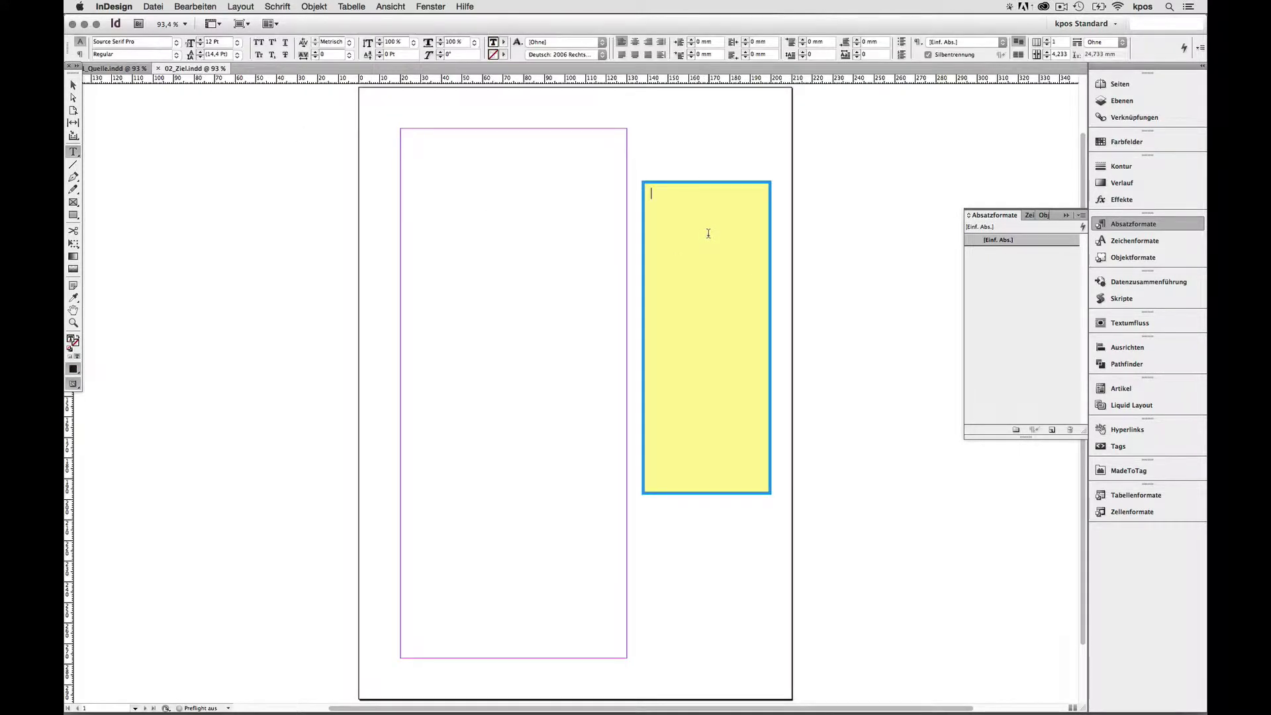
click(1140, 431)
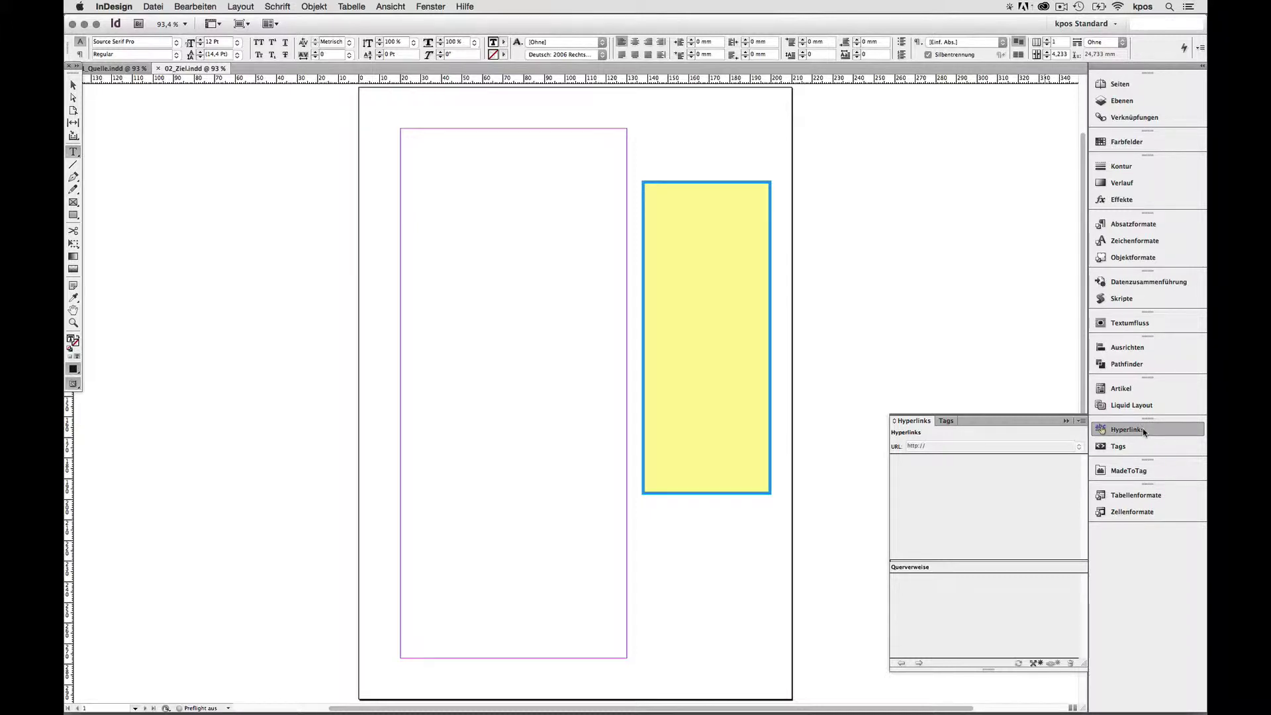
click(1037, 665)
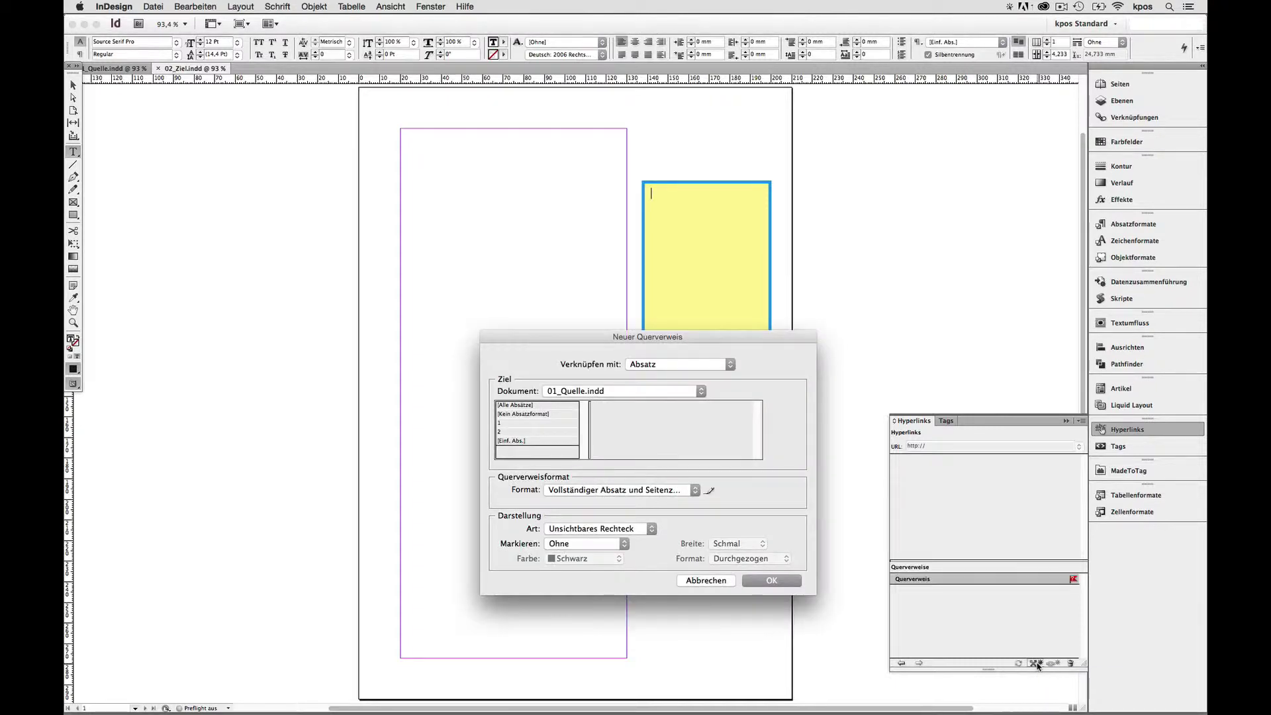
click(576, 392)
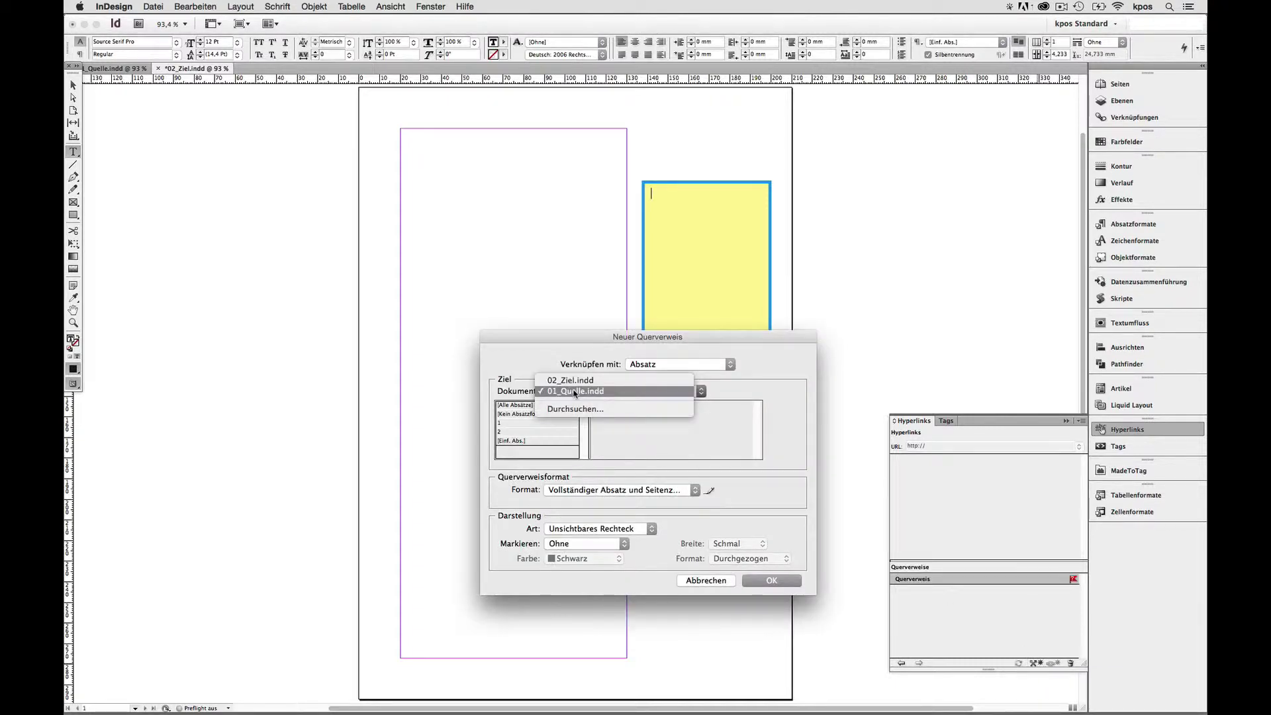
click(610, 392)
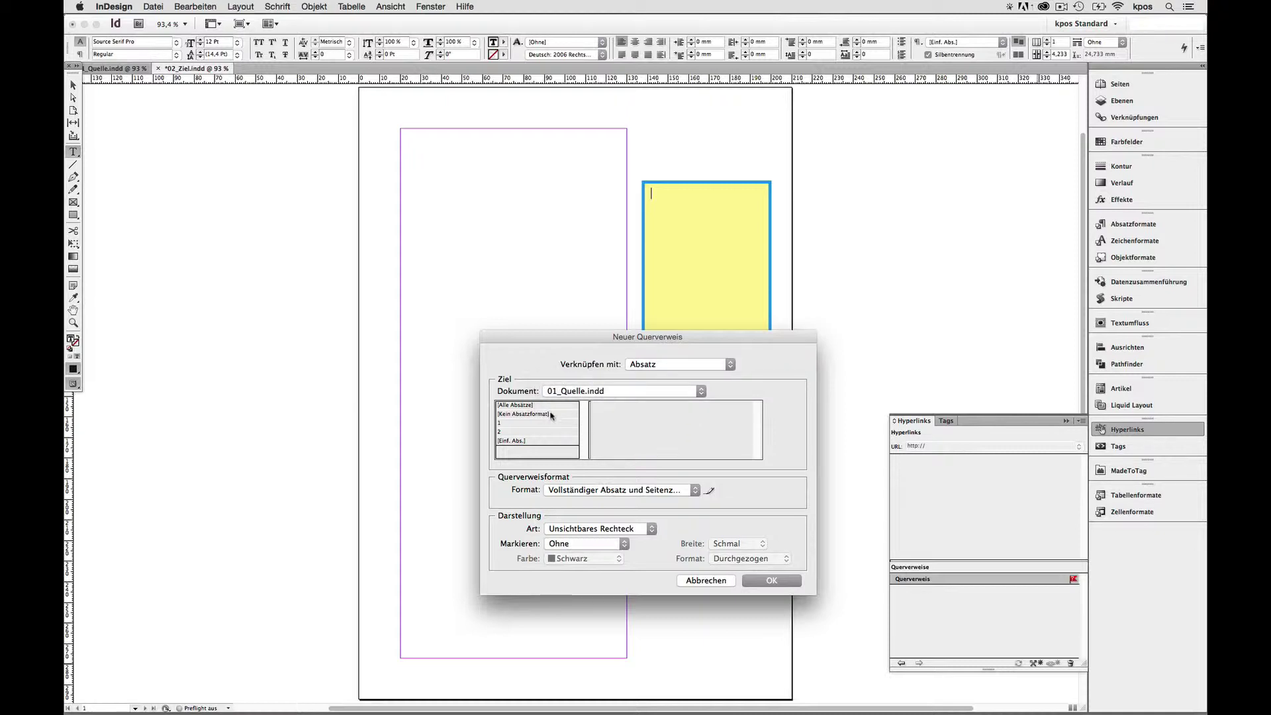
click(513, 423)
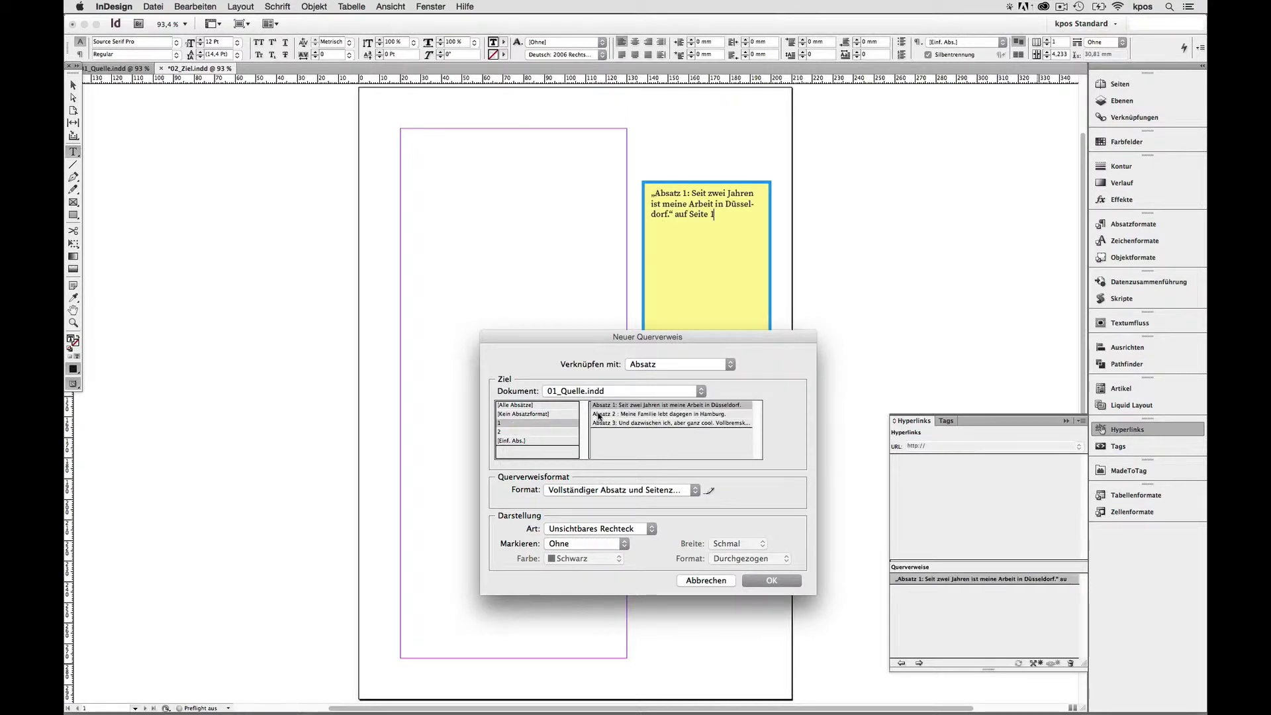
Preview the paragraphs of styles 1 and 2 as cross-reference targets, ending with Absatz 1 of style 1
click(626, 415)
click(626, 423)
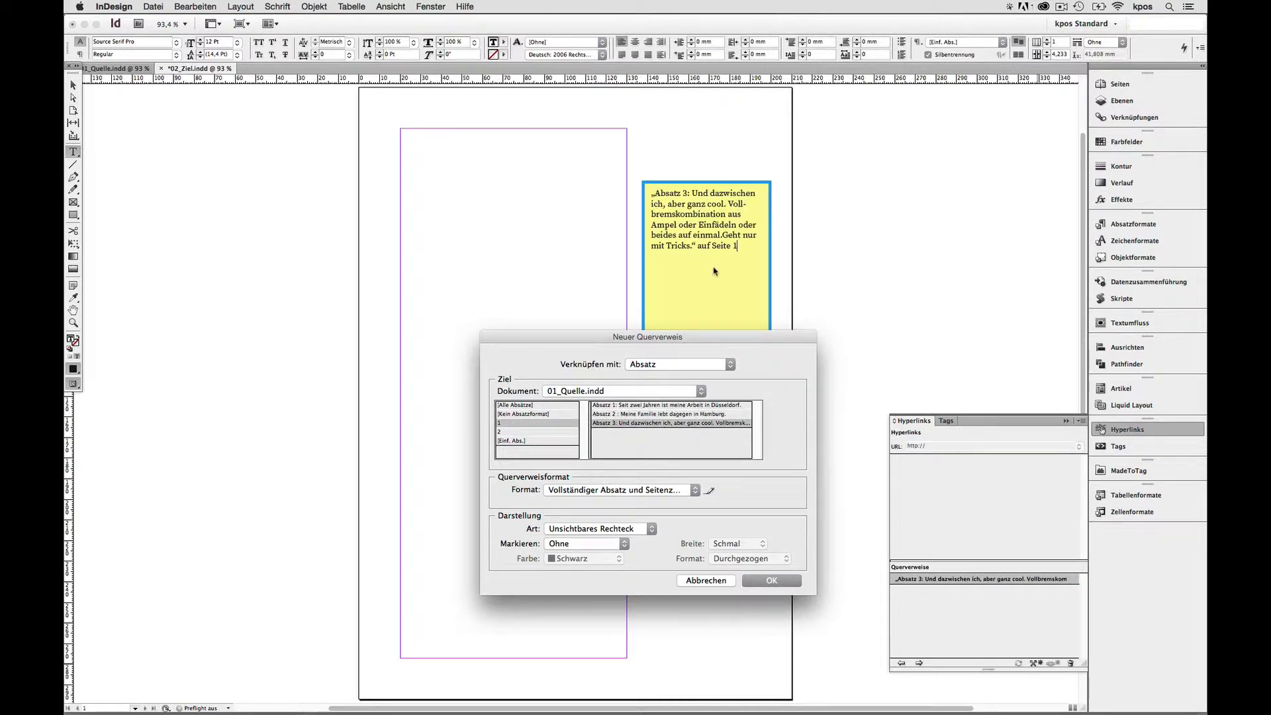
click(627, 415)
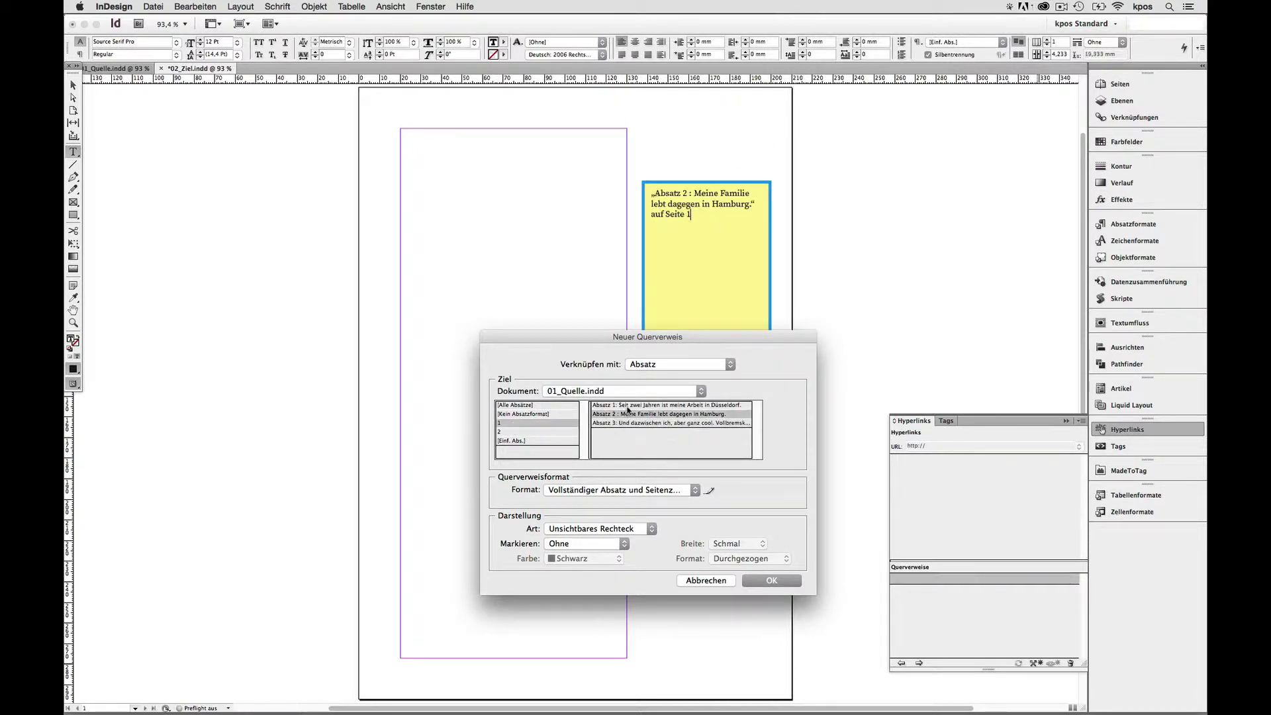
click(627, 406)
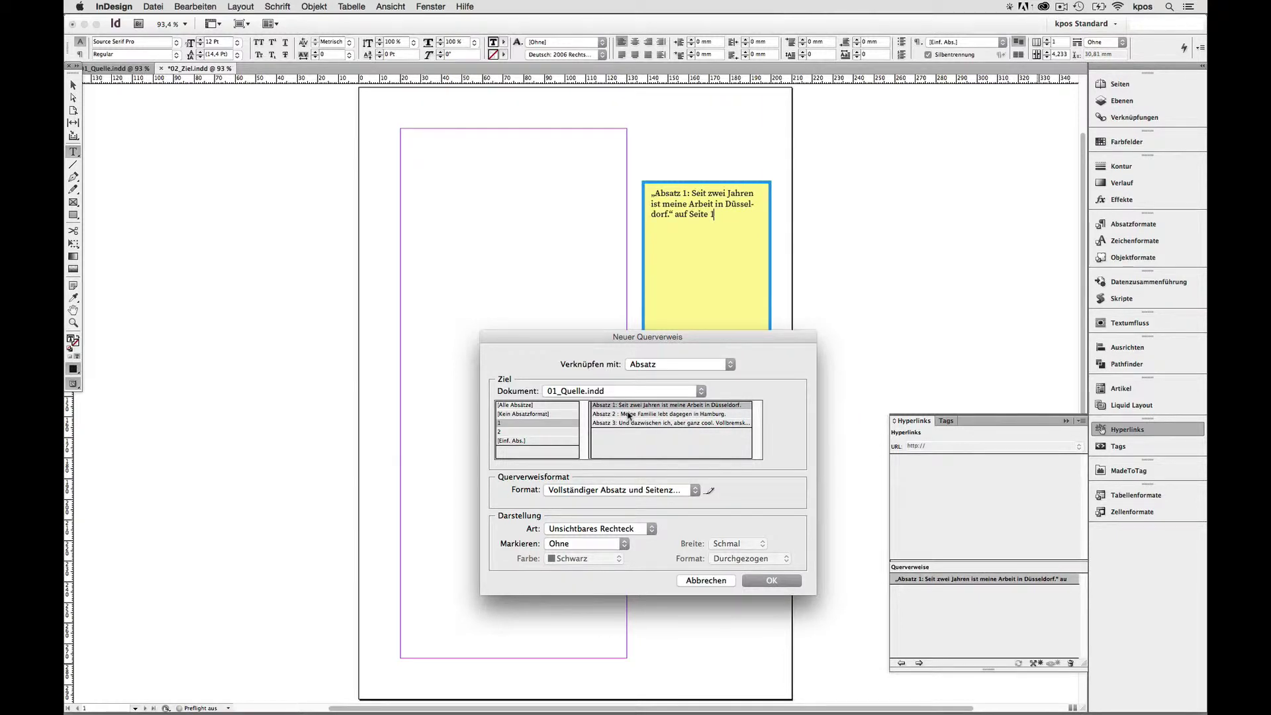
click(627, 415)
click(628, 423)
click(629, 413)
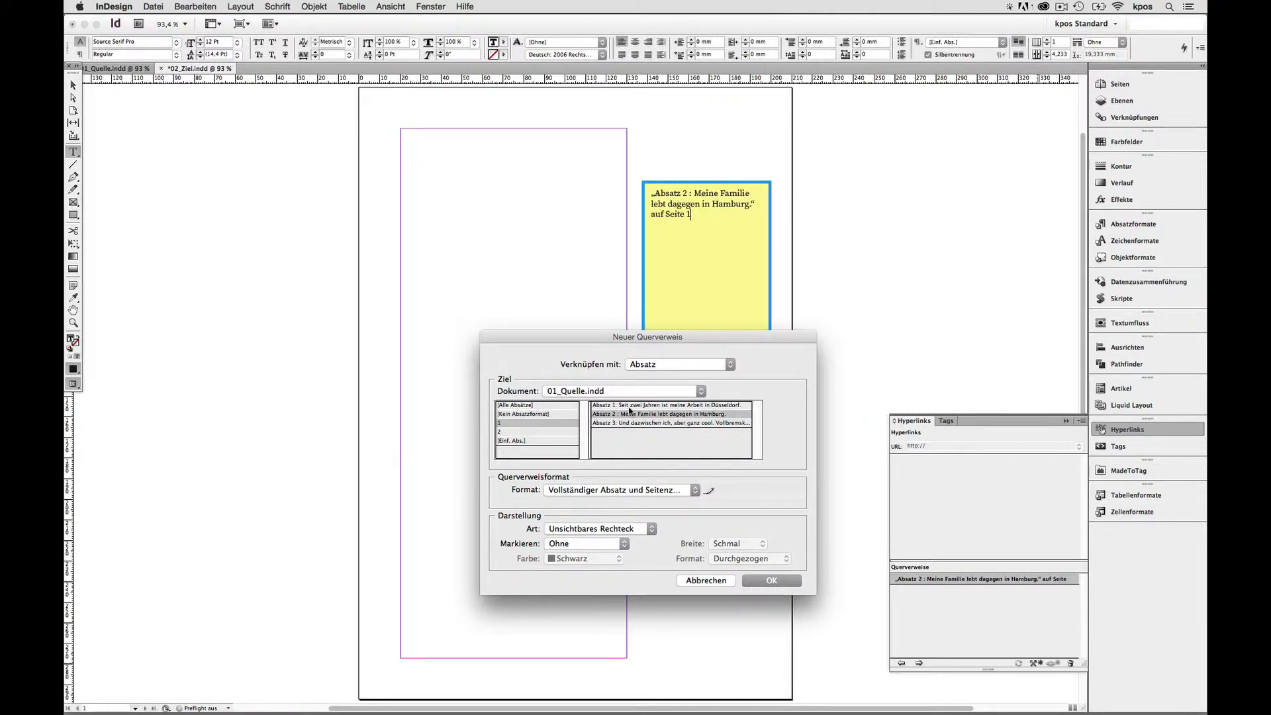
click(629, 406)
click(515, 430)
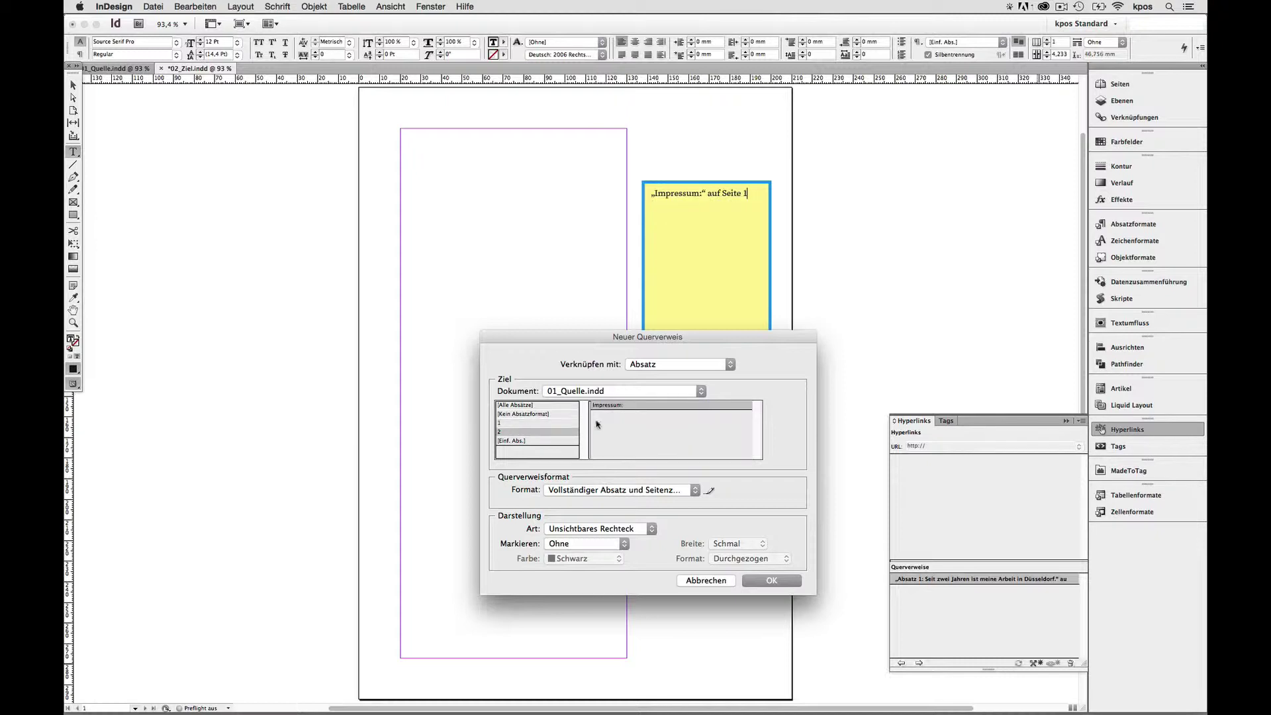
click(509, 424)
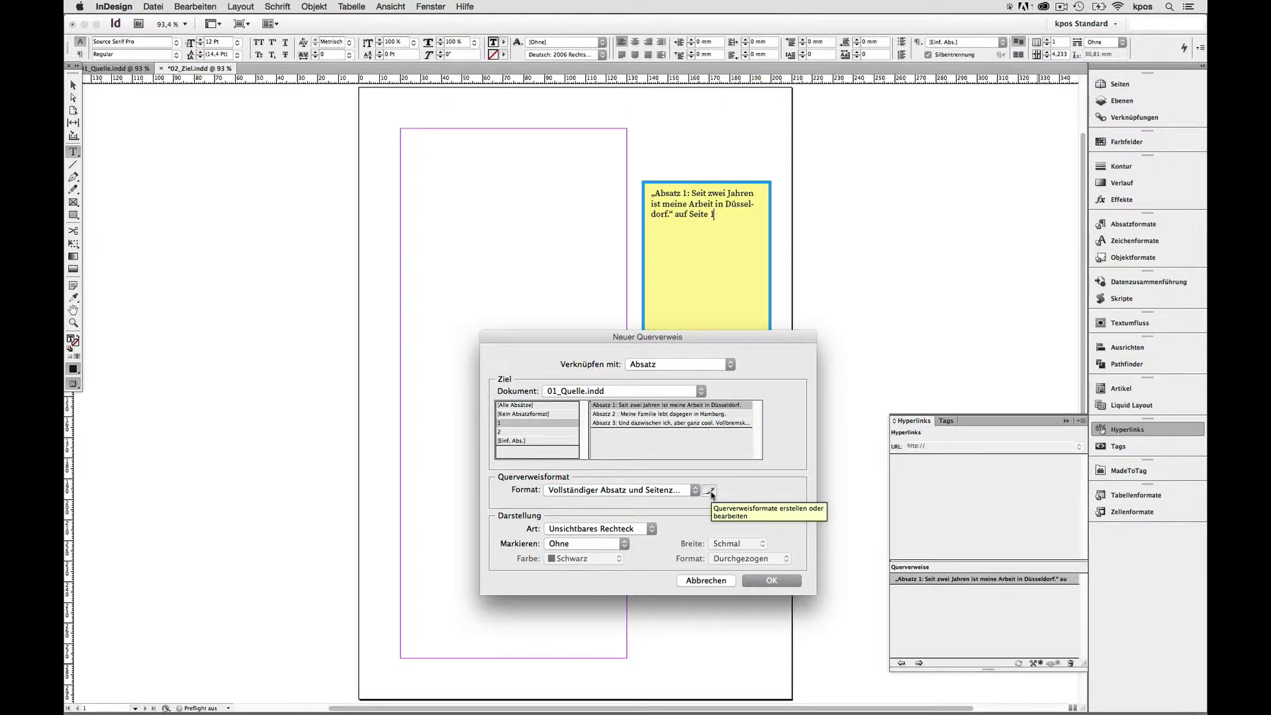
Reduce the full-paragraph-and-page-number format's definition to <fullPara /> without quotation marks or page text, and create the cross-reference
click(709, 490)
click(627, 328)
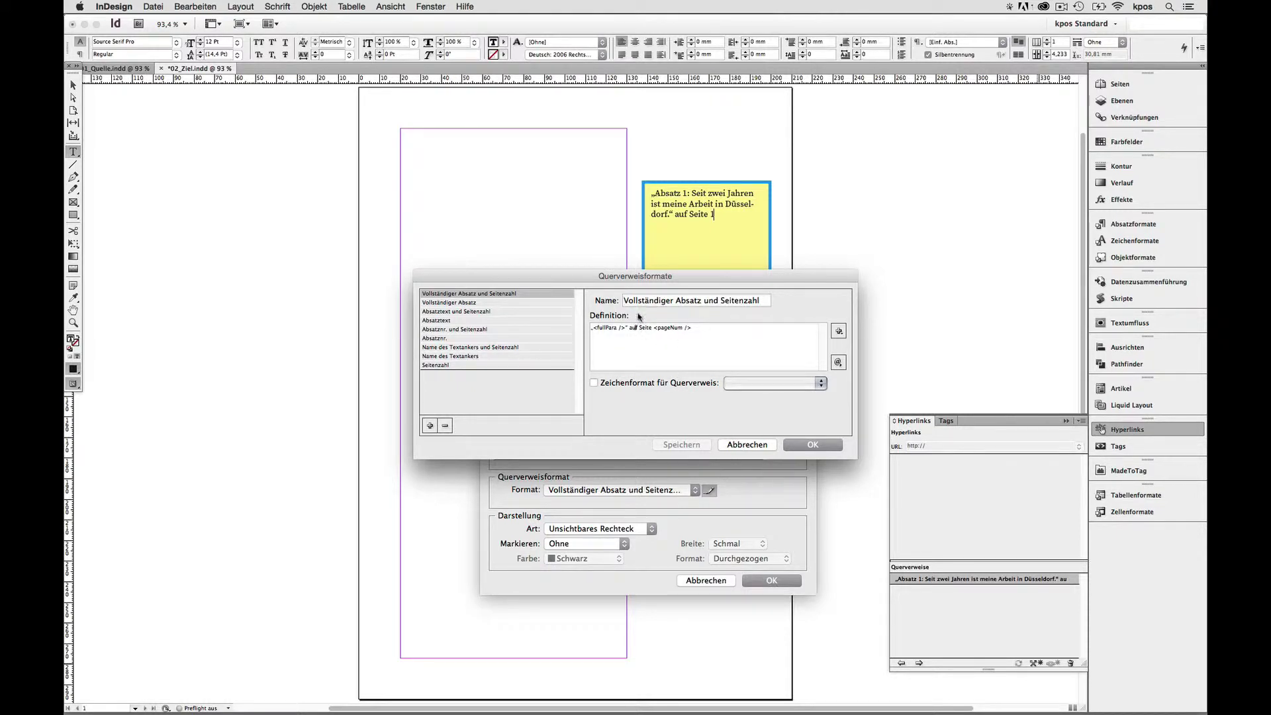
shift+click(755, 328)
key(BackSpace)
click(809, 445)
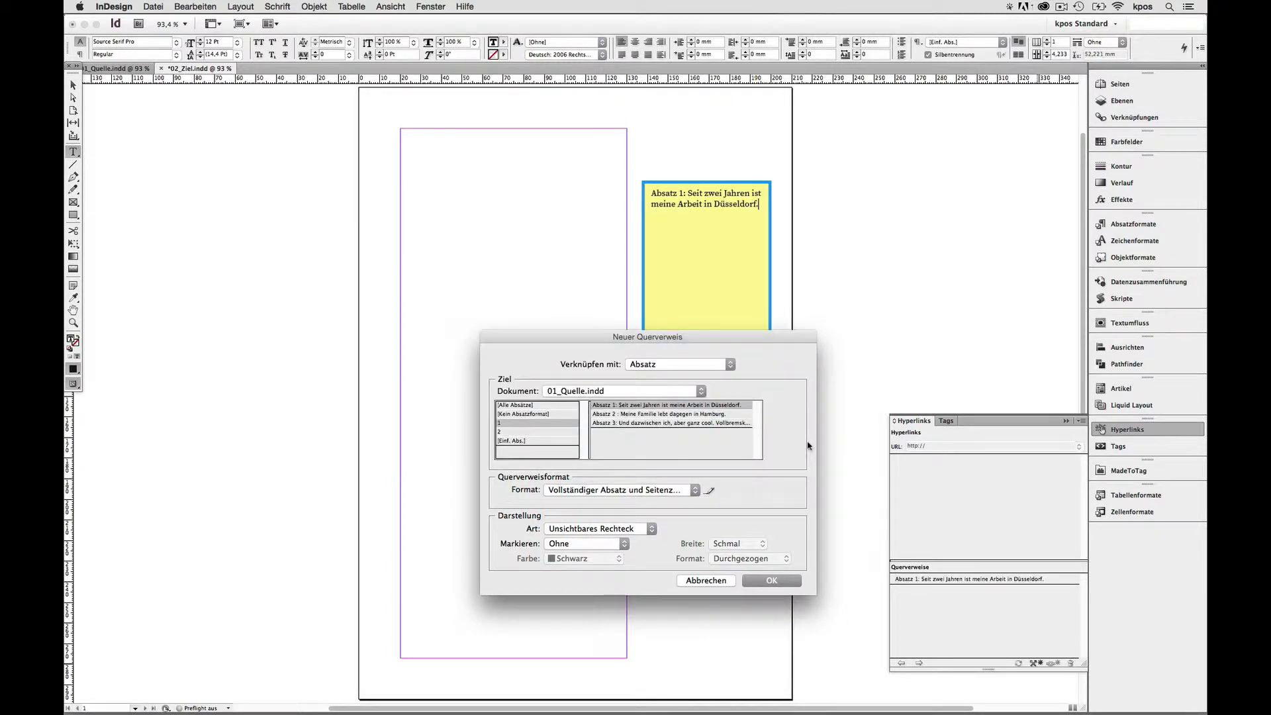
click(775, 581)
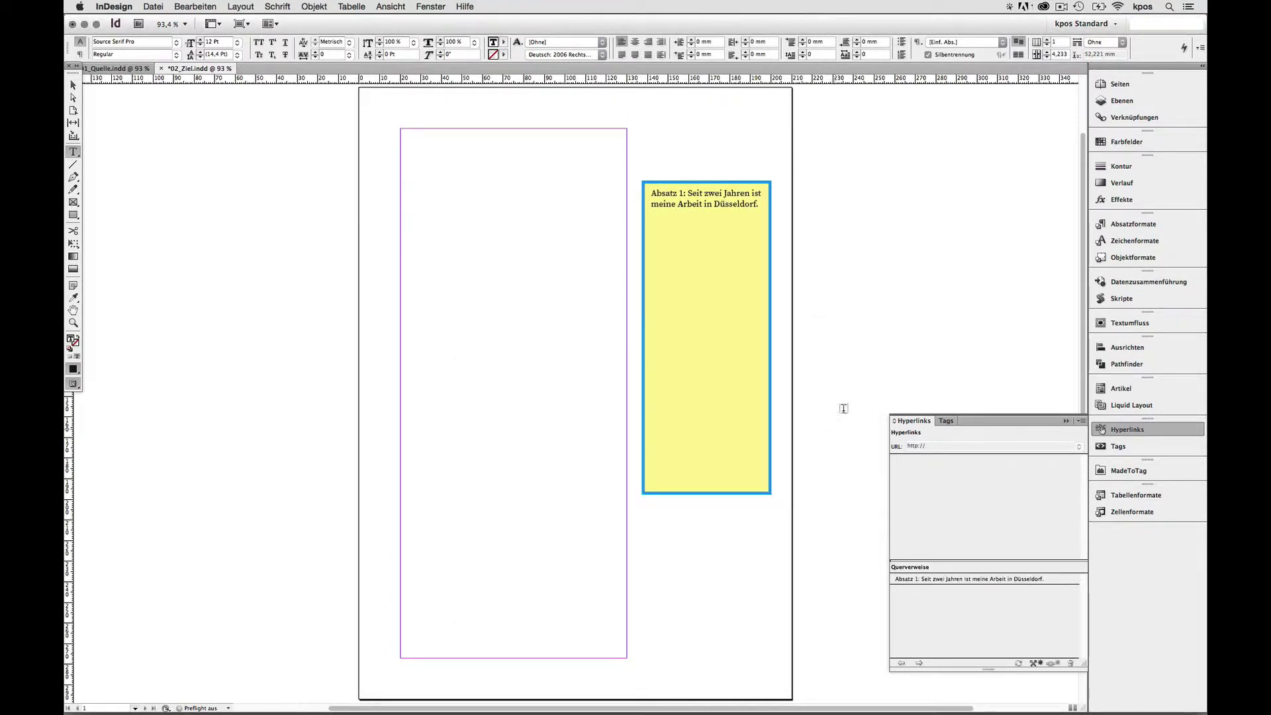
Check the paragraph styles of 02_Ziel.indd, and delete all the cross-reference text from the yellow frame, leaving nothing selected
click(1126, 224)
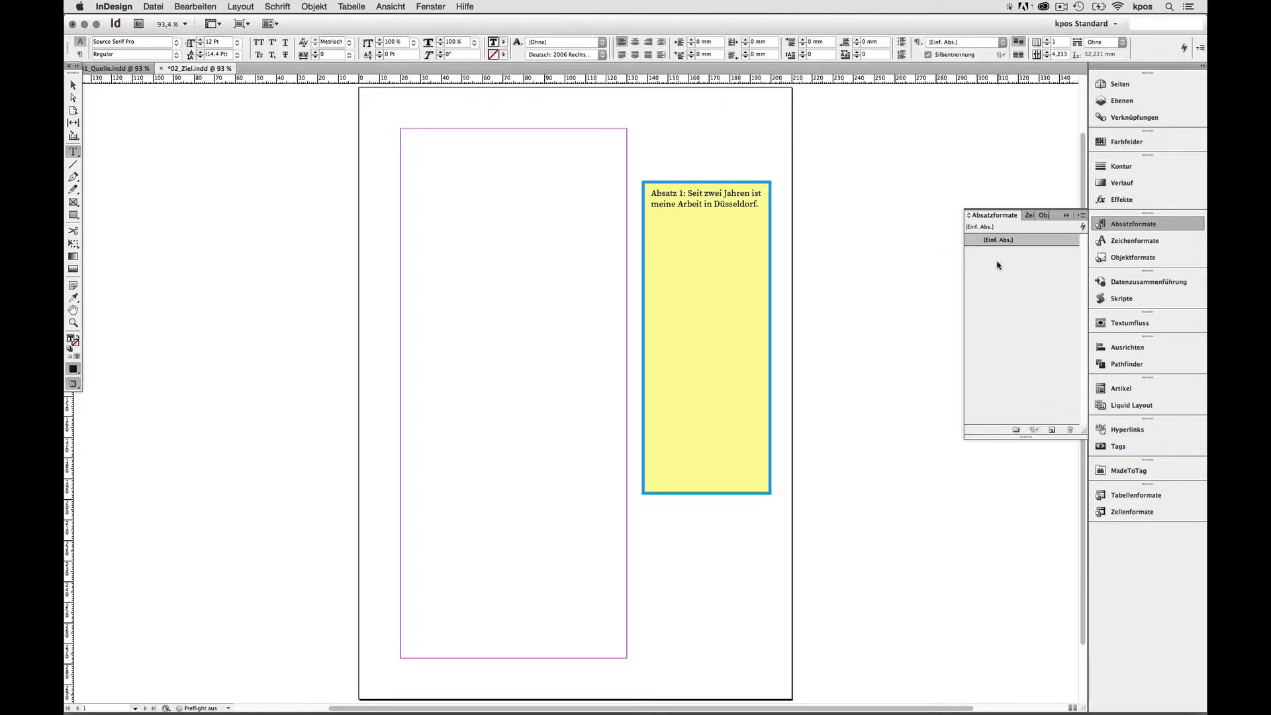
click(1121, 225)
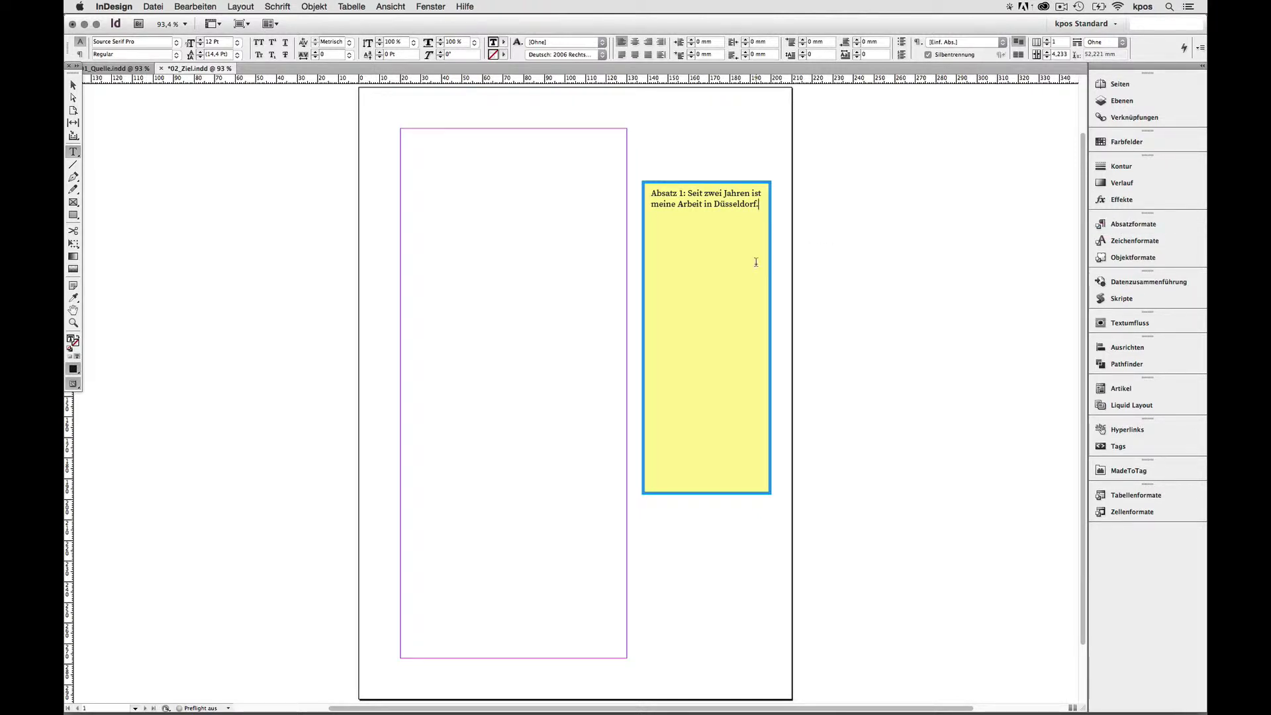
key(super+a)
key(BackSpace)
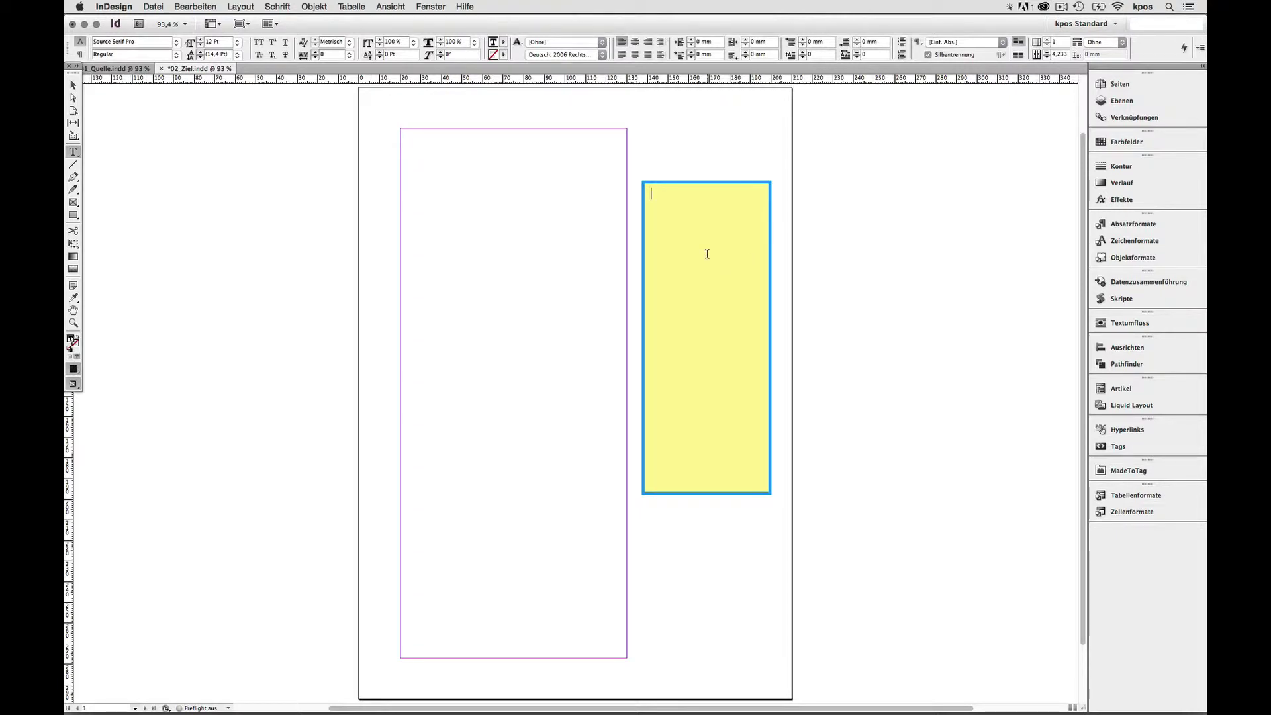
click(73, 86)
click(123, 130)
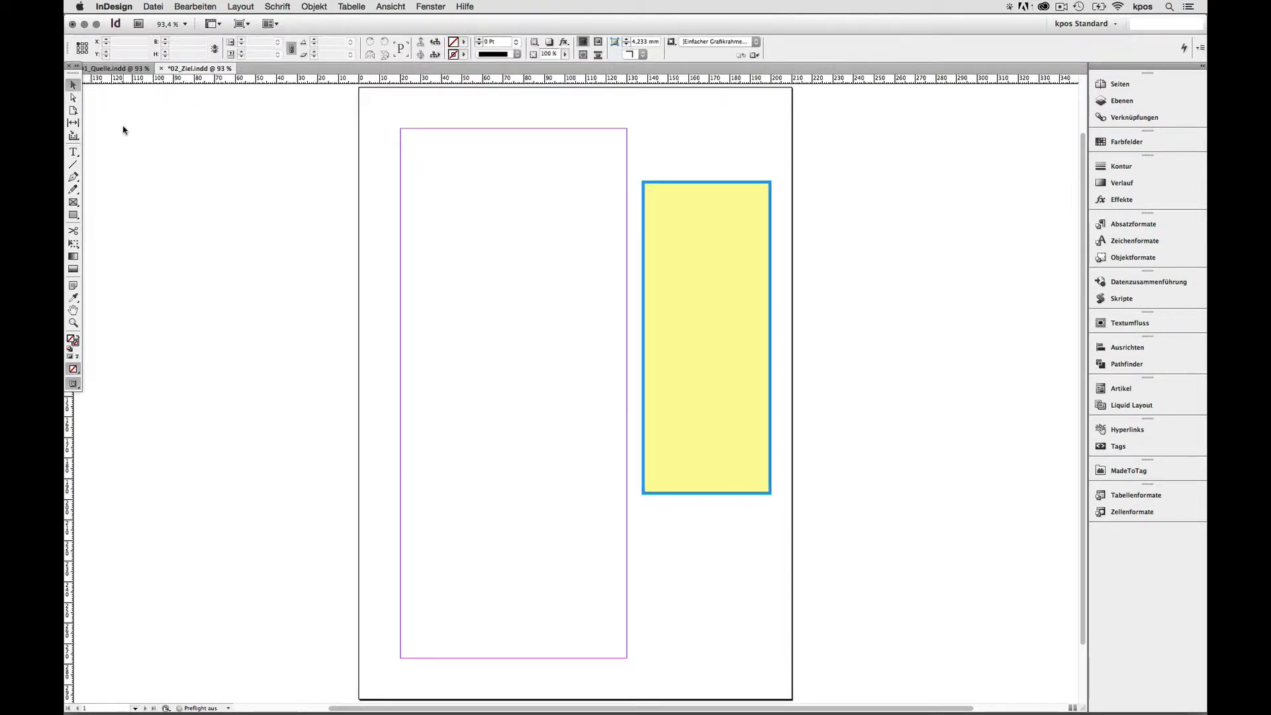
Try pasting a copy of the Impressum frame from 01_Quelle.indd into 02_Ziel.indd, and undo the paste
key(super+grave)
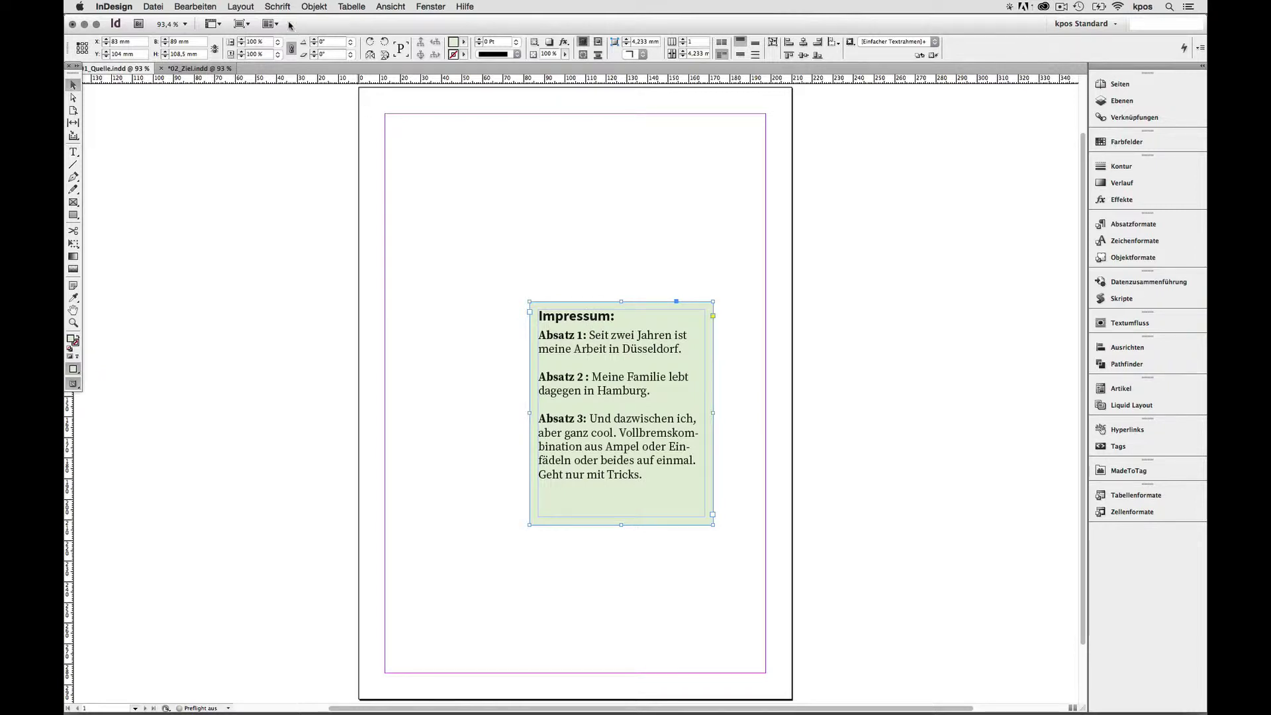
click(195, 6)
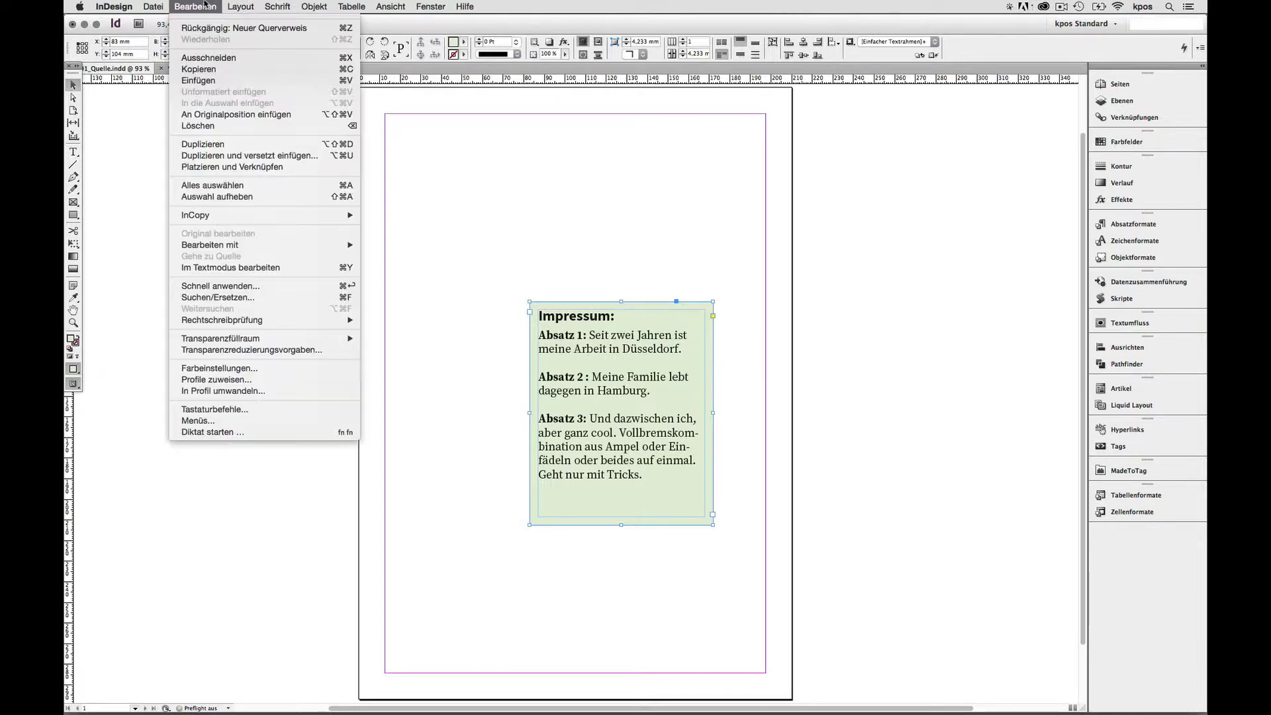
click(199, 68)
click(198, 68)
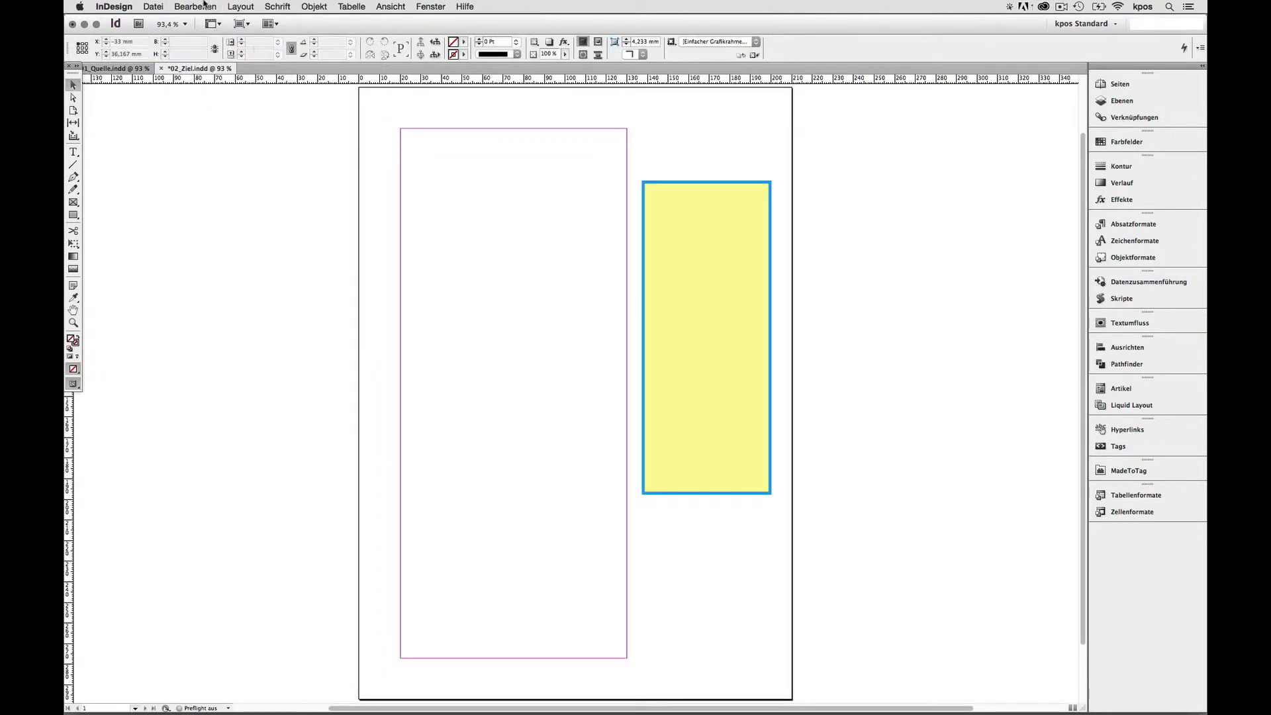
click(205, 7)
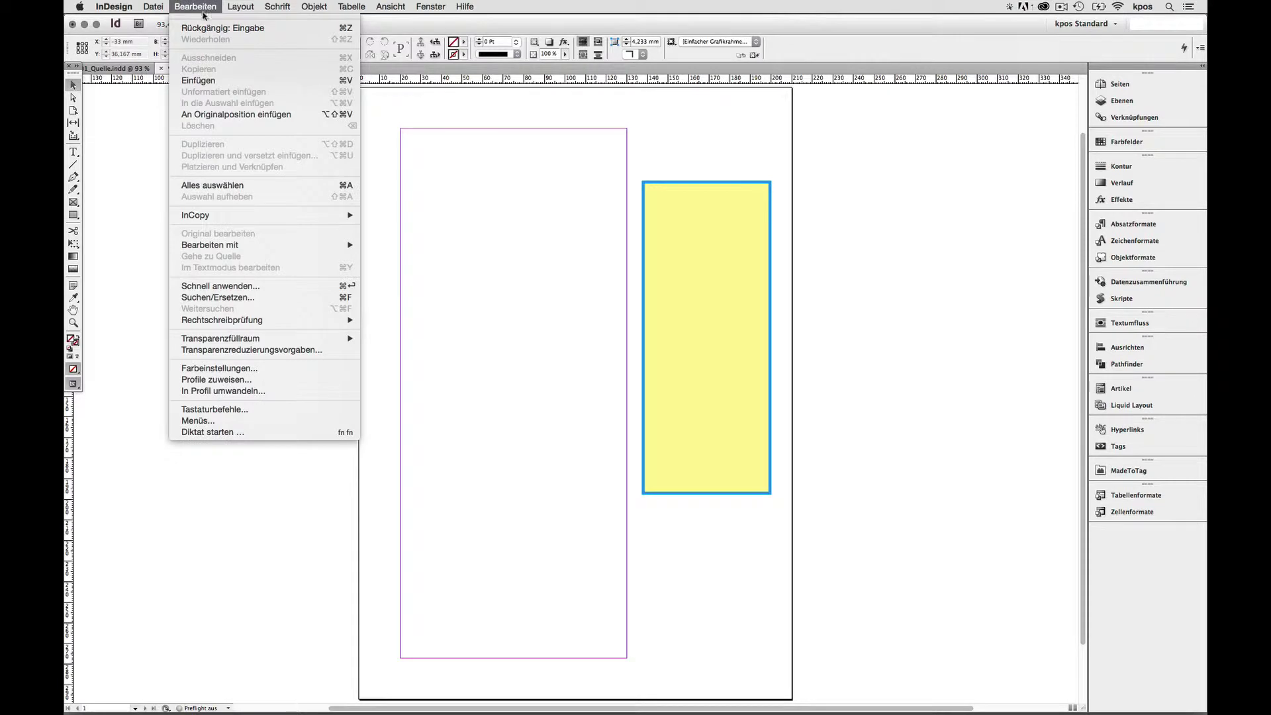
click(238, 80)
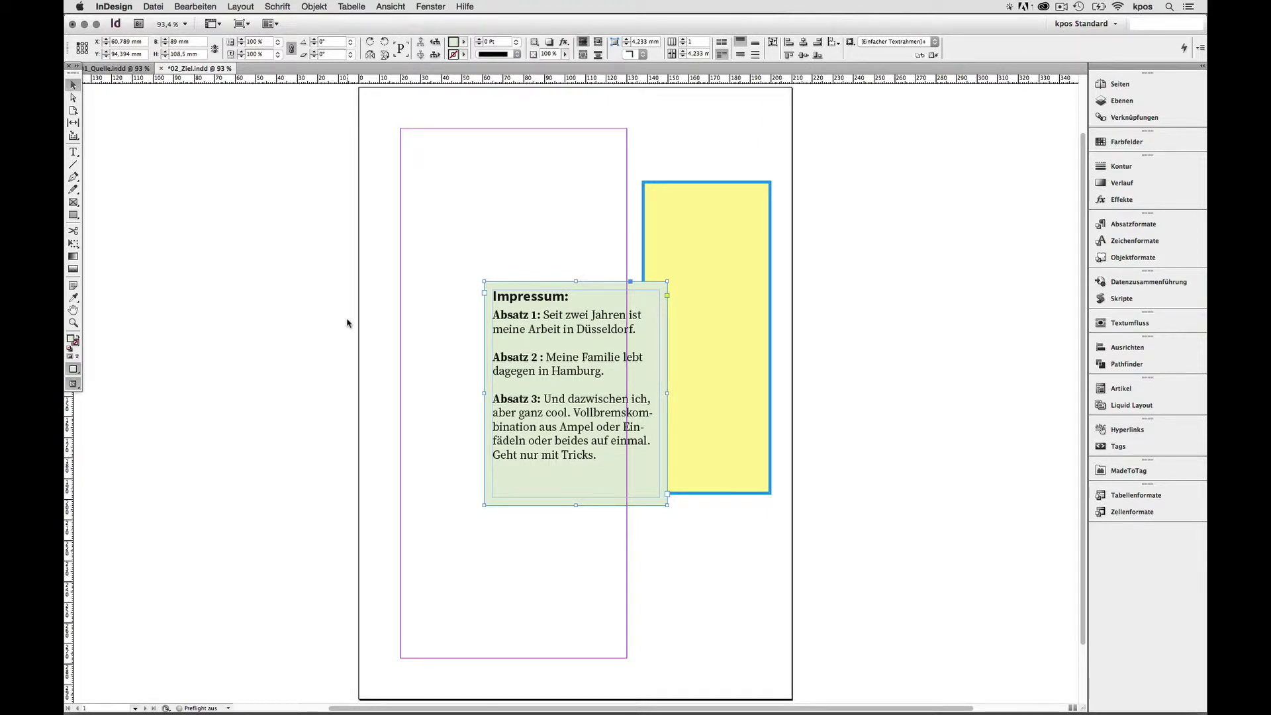
key(super+z)
Pick up the Impressum frame in 01_Quelle.indd with the Content Collector and move the conveyor clear of the frame's text
key(super+grave)
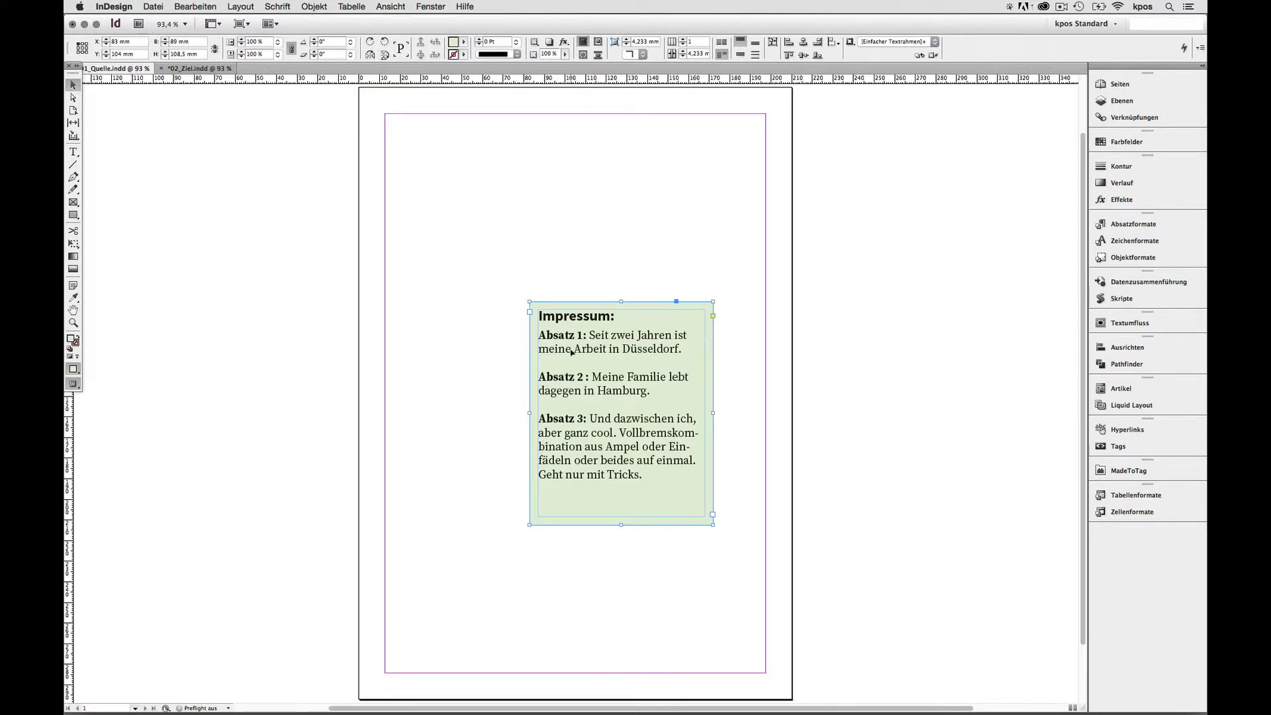
click(74, 137)
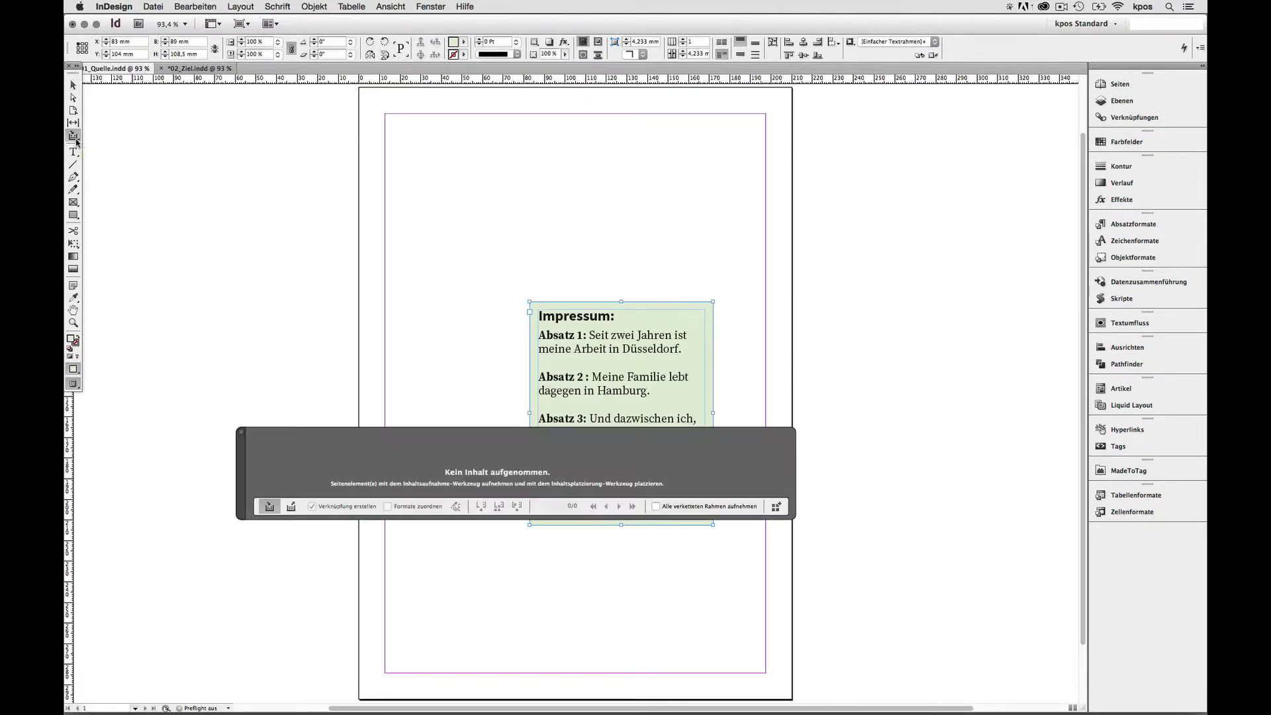
click(558, 351)
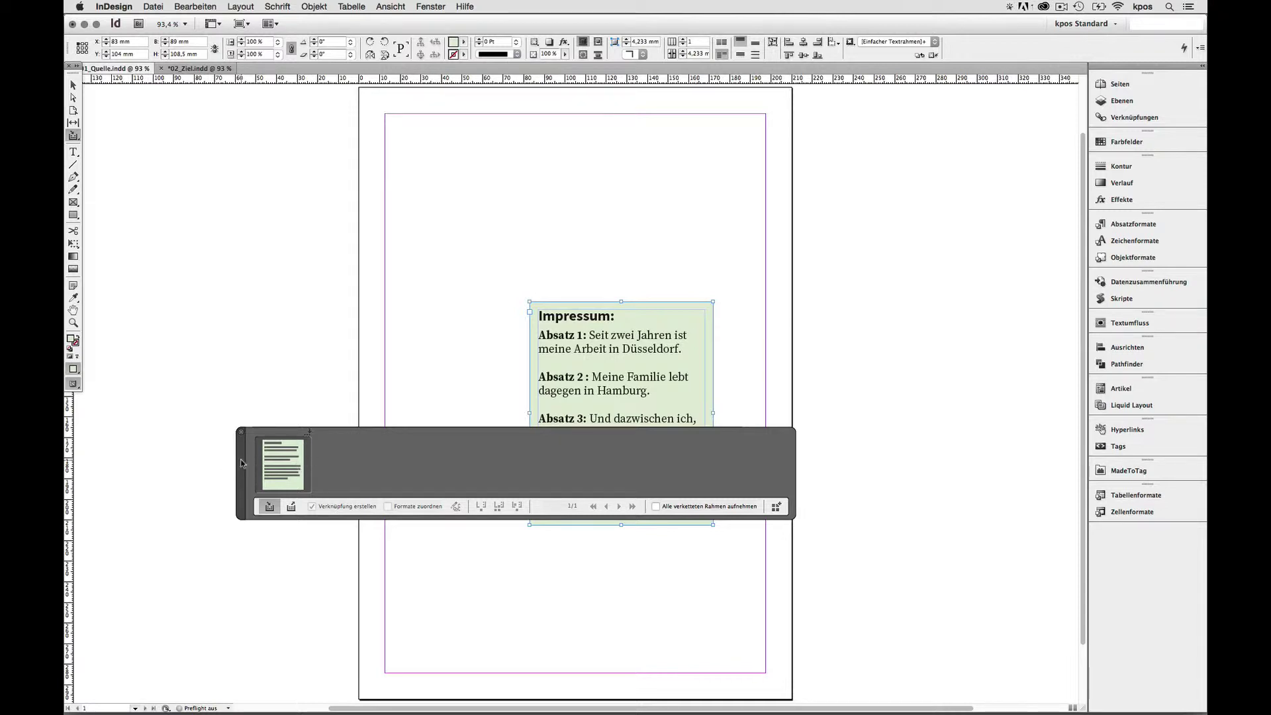
drag(241, 463, 248, 546)
Place the collected Impressum frame as a linked item in 02_Ziel.indd at about X 158 mm, Y 31 mm, and check its links
key(super+grave)
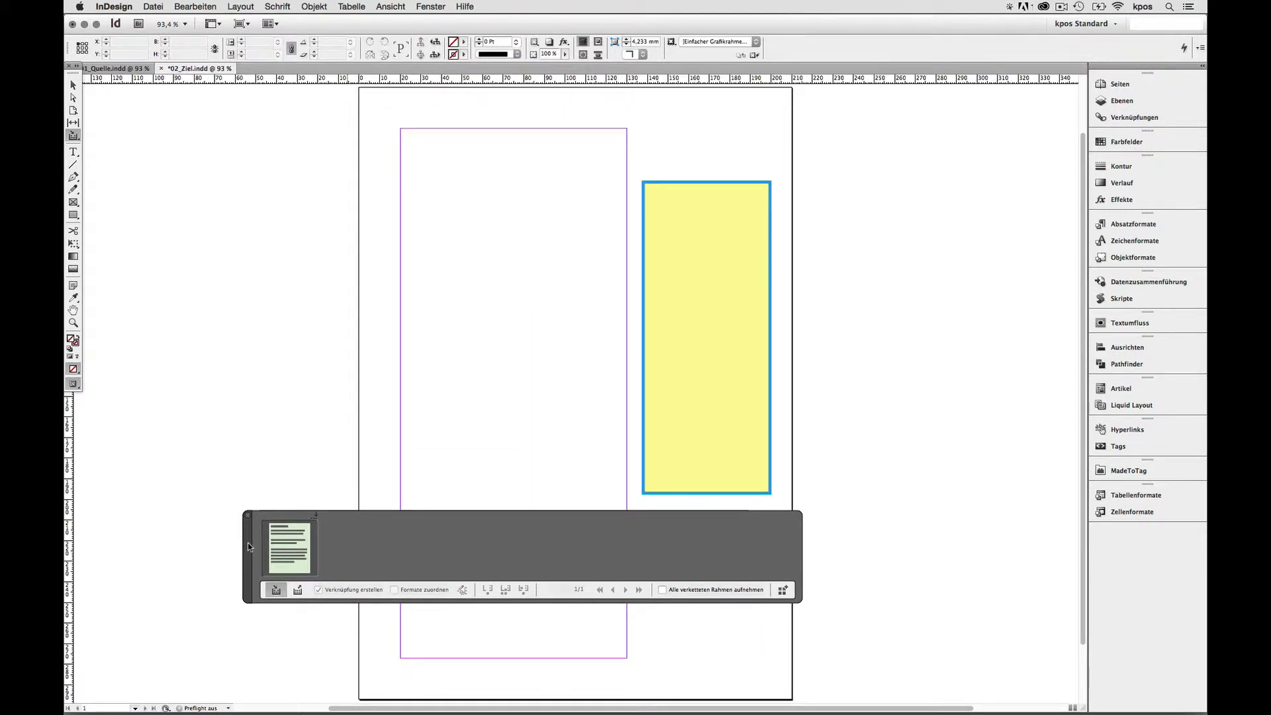
click(297, 591)
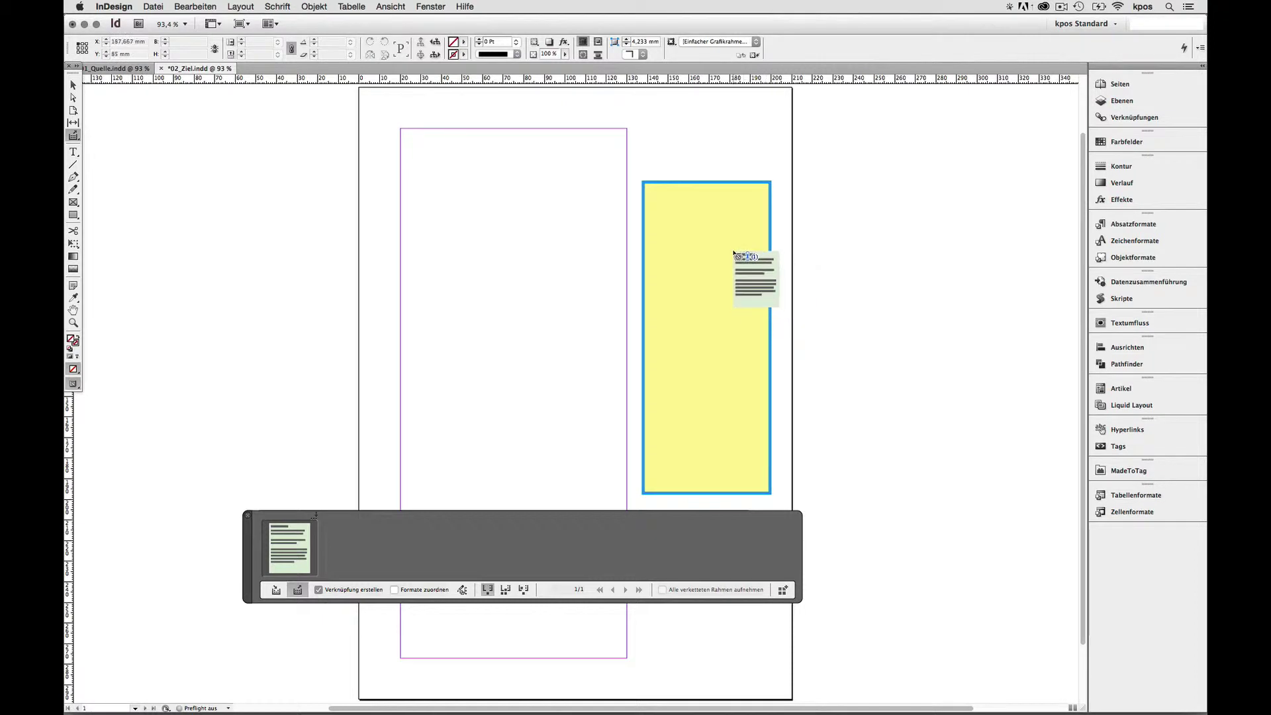
click(685, 152)
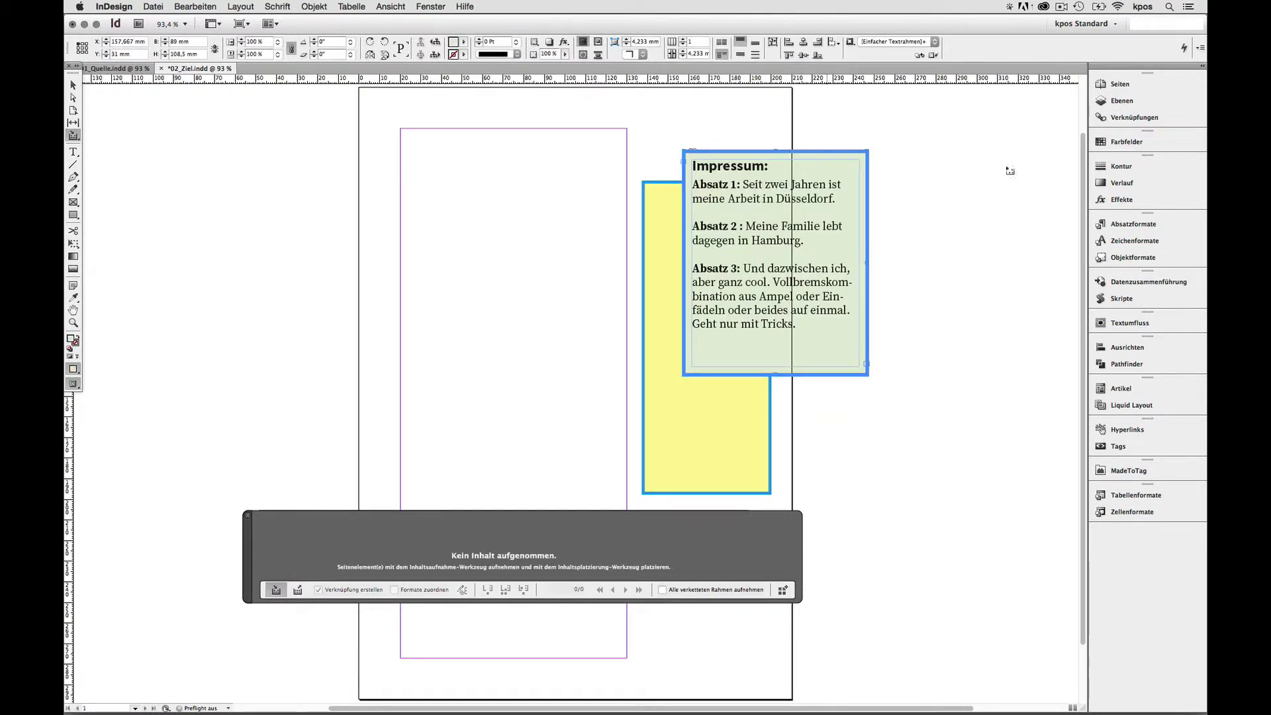
click(1134, 117)
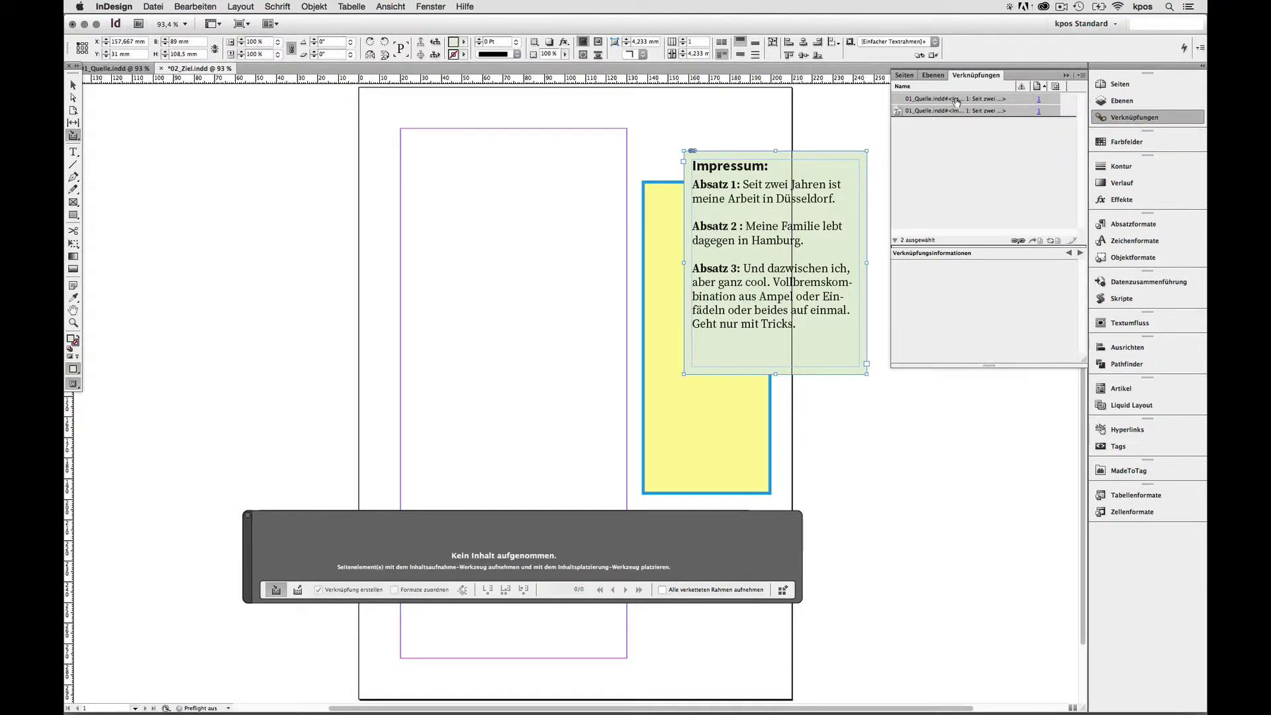
click(1147, 120)
Set the letters "Impress" of the heading in 01_Quelle.indd to all caps
click(112, 69)
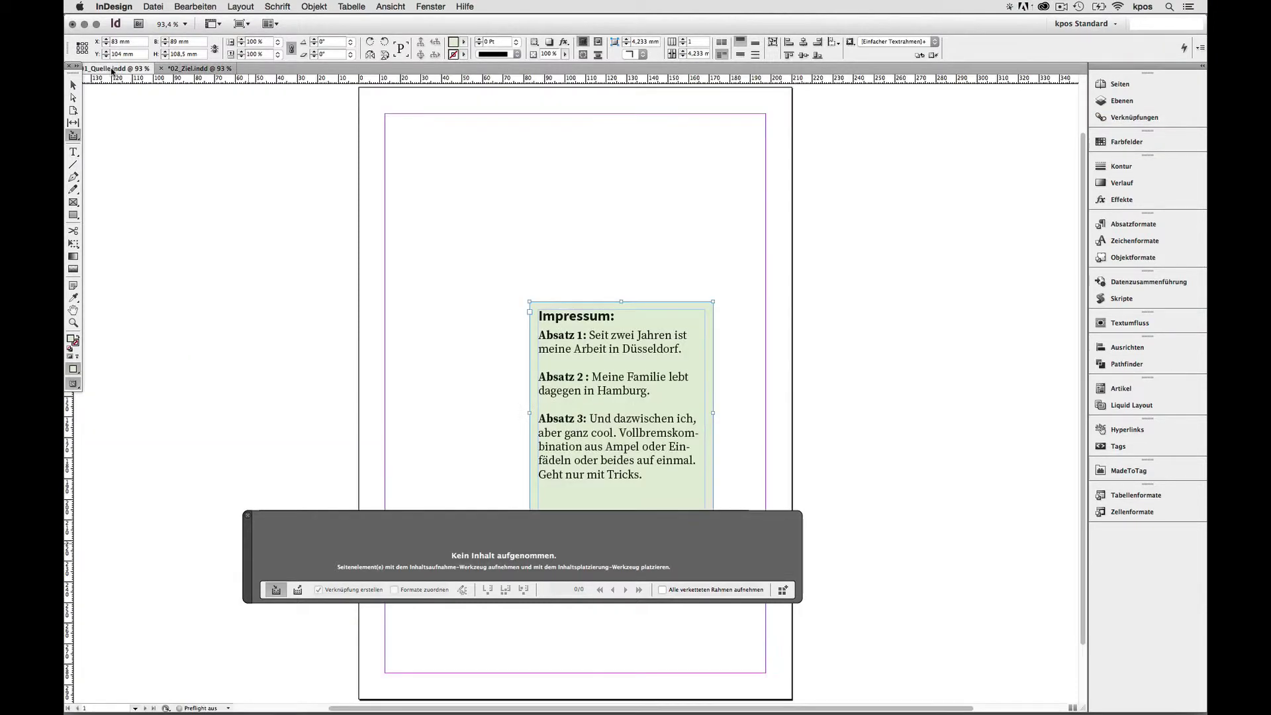
click(623, 322)
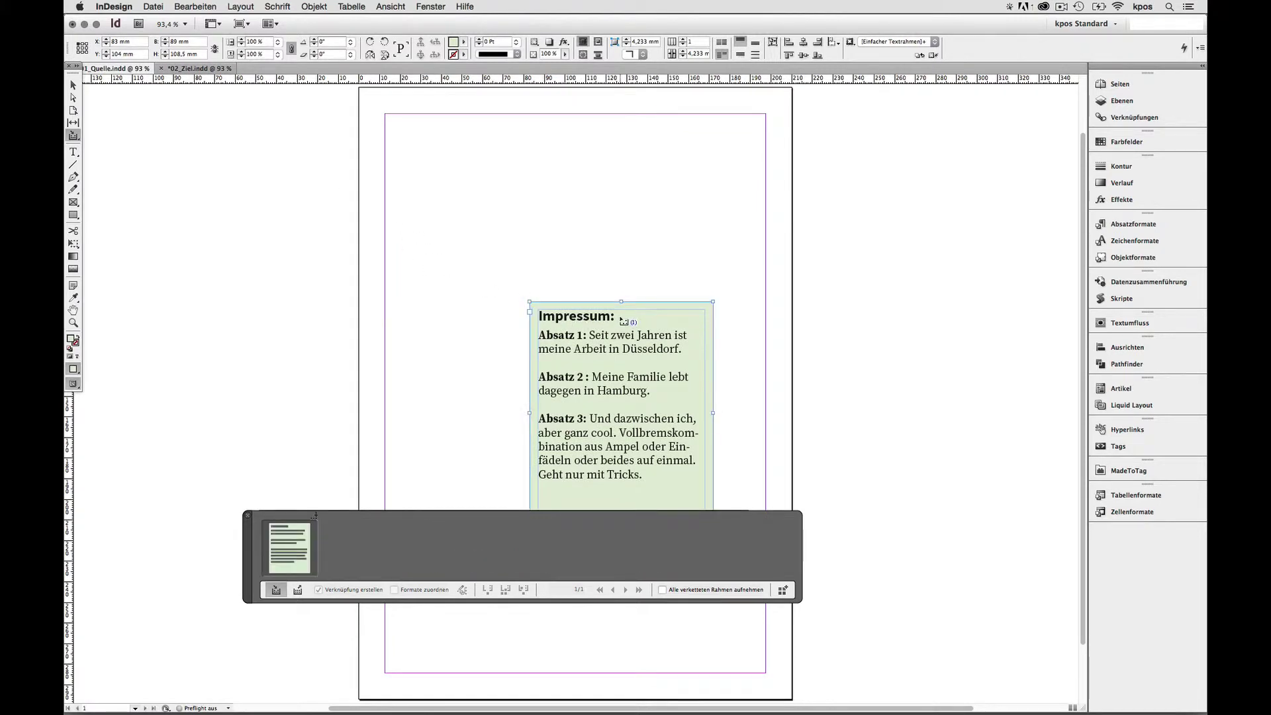
key(super+z)
key(t)
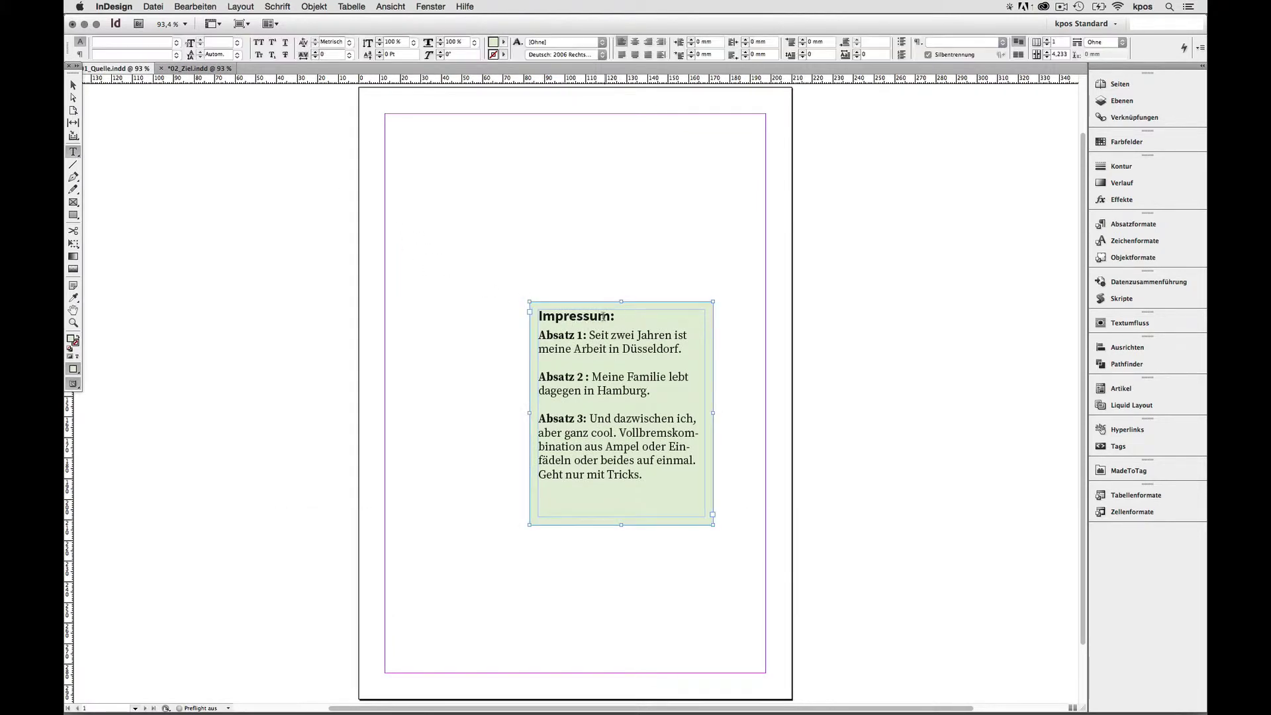
click(598, 316)
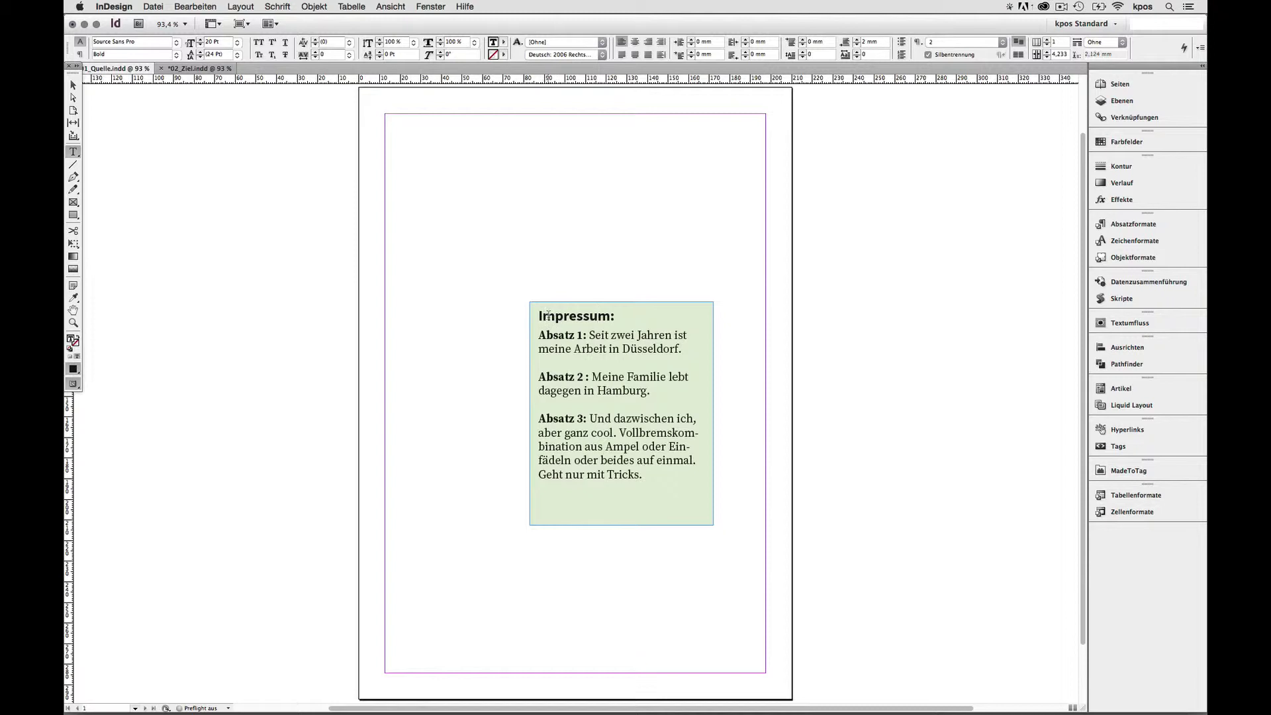
click(583, 315)
key(shift+Left)
key(shift+Left)
key(shift+Left)
key(shift+Left)
key(shift+Left)
key(shift+Left)
key(shift+Left)
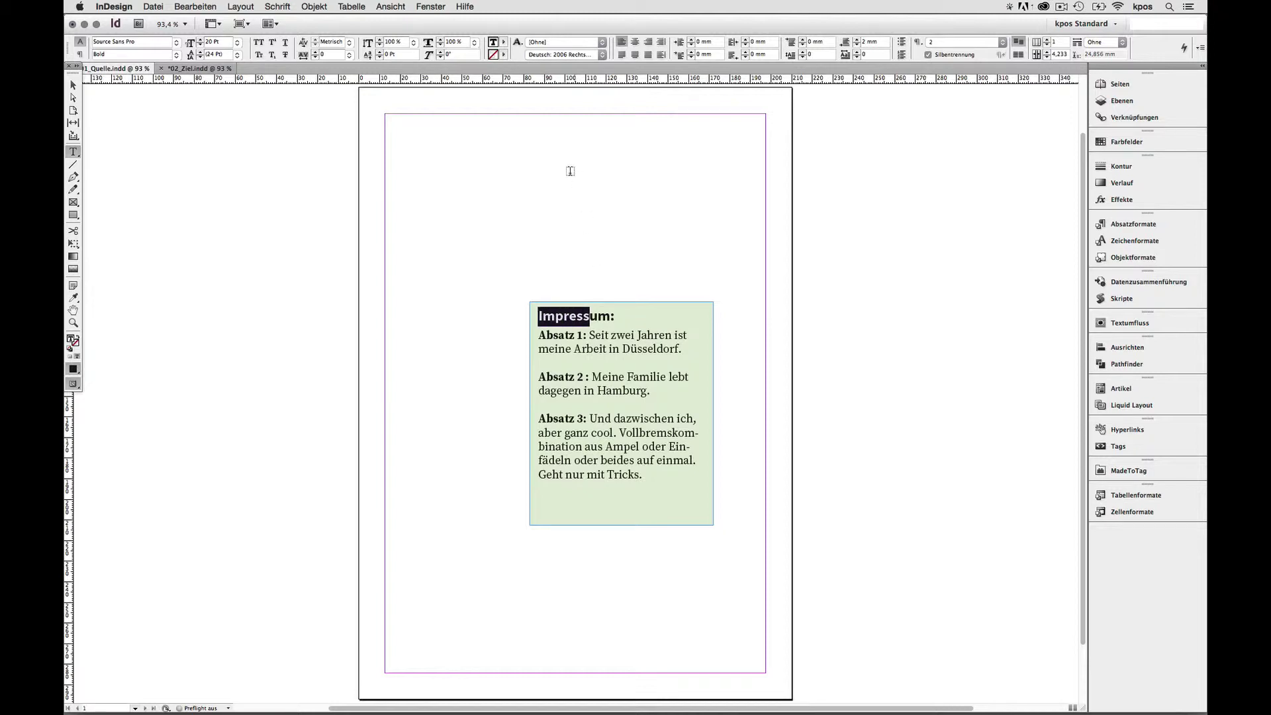
click(259, 42)
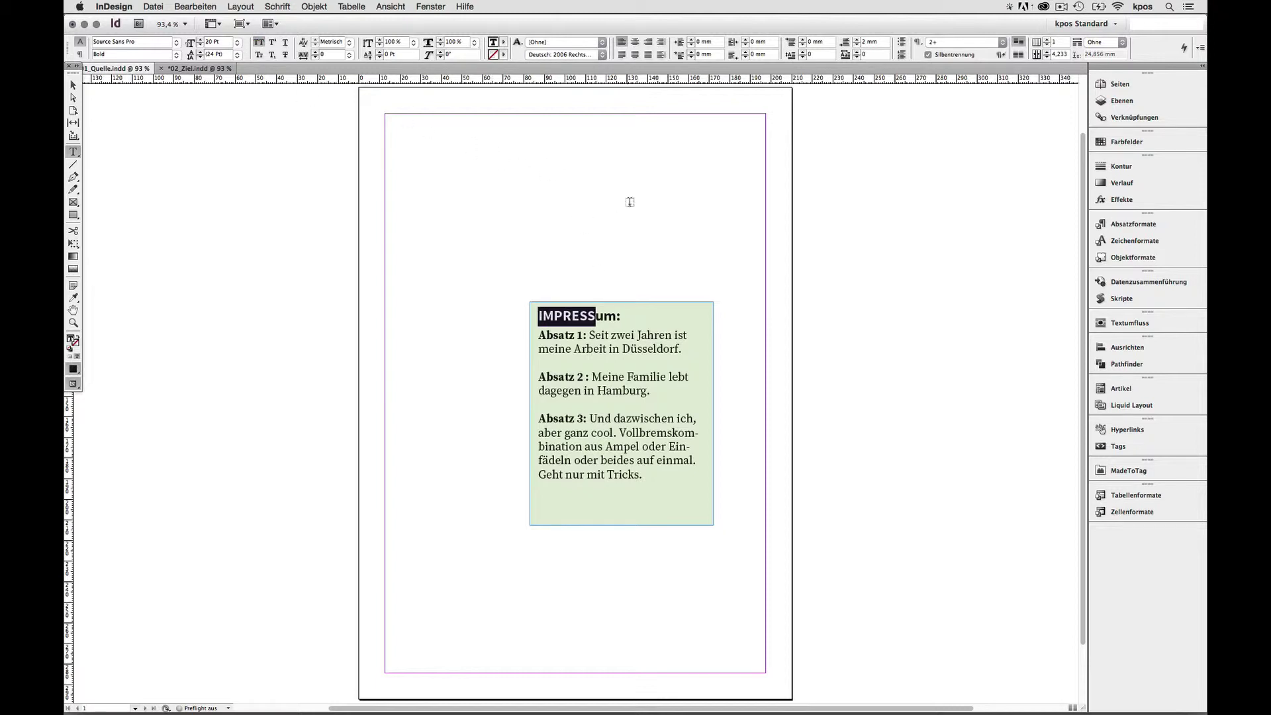
Update the linked Impressum frame in 02_Ziel.indd from its out-of-date link marker
click(199, 69)
click(860, 273)
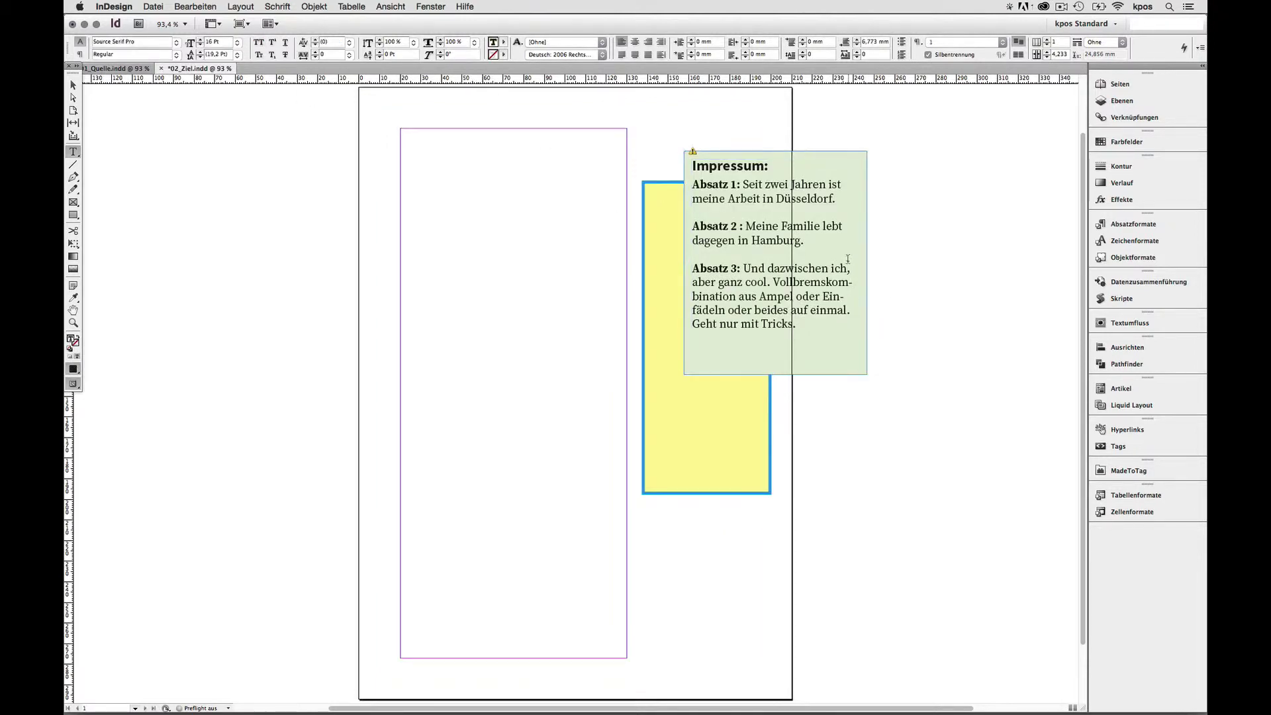
click(693, 150)
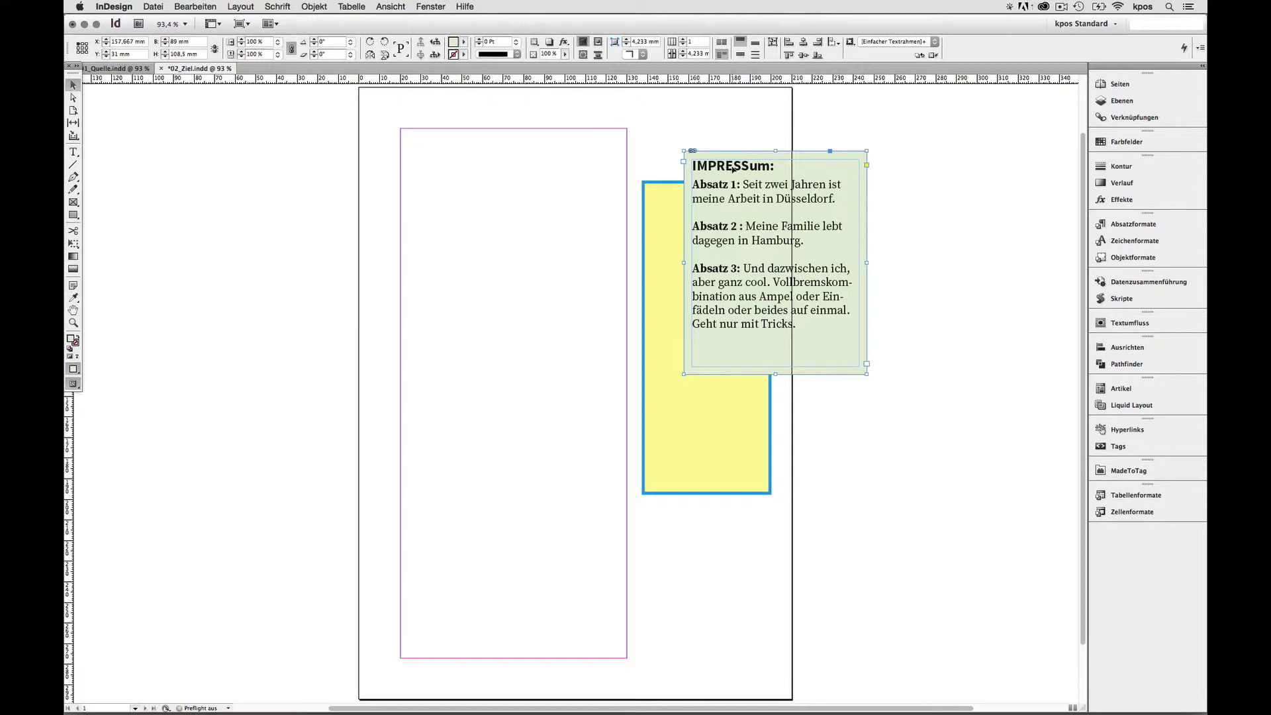
Undo the link update and the frame's placement in 02_Ziel.indd, and undo the all-caps heading change in 01_Quelle.indd
key(super+z)
key(super+z)
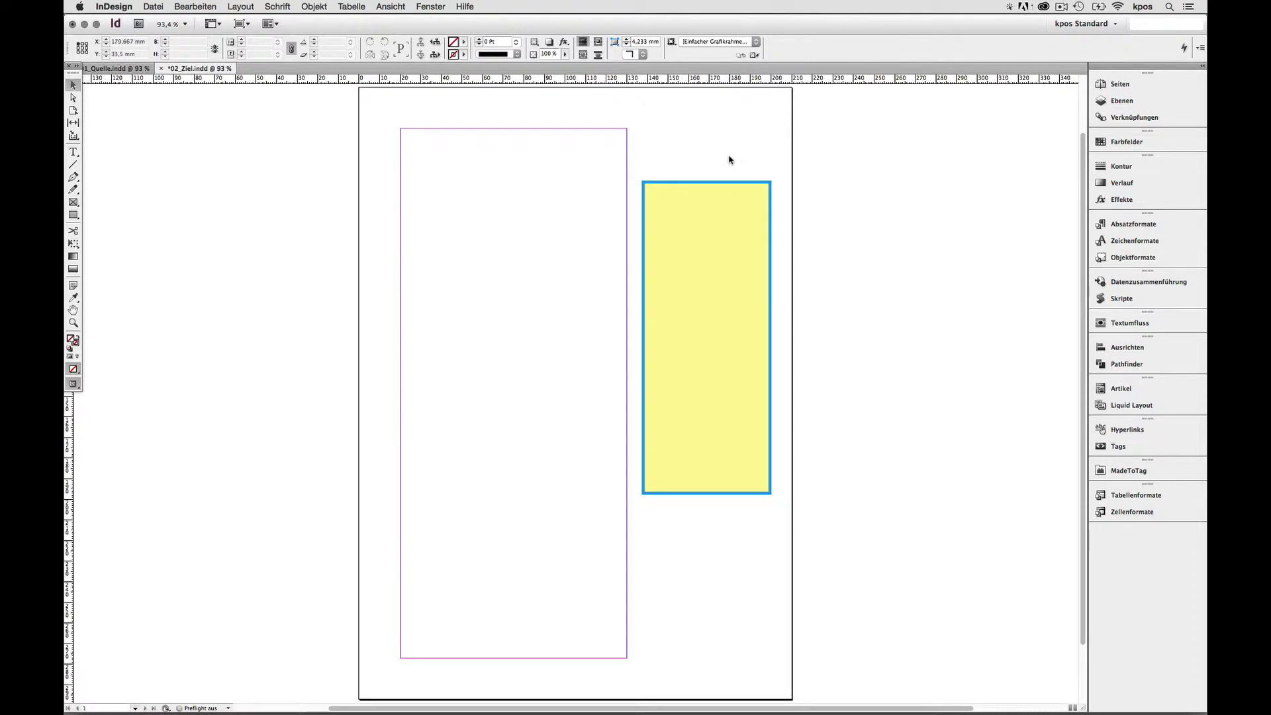
key(super+v)
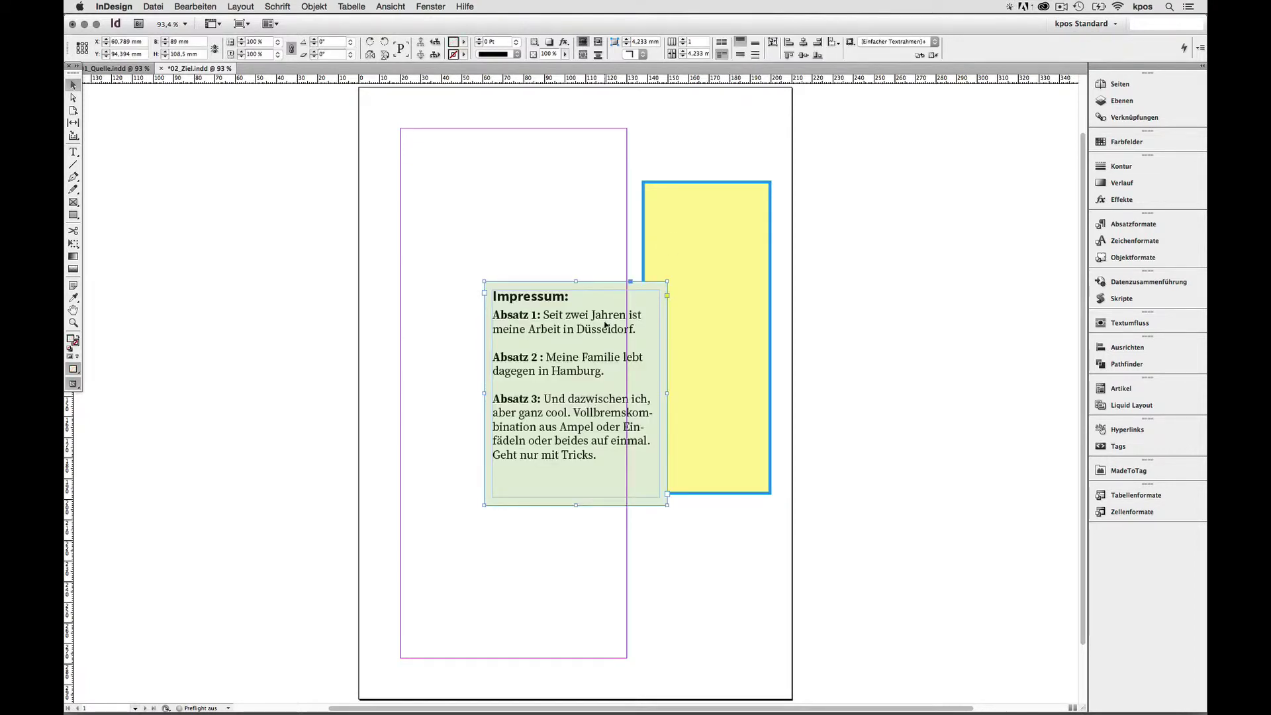
key(super+z)
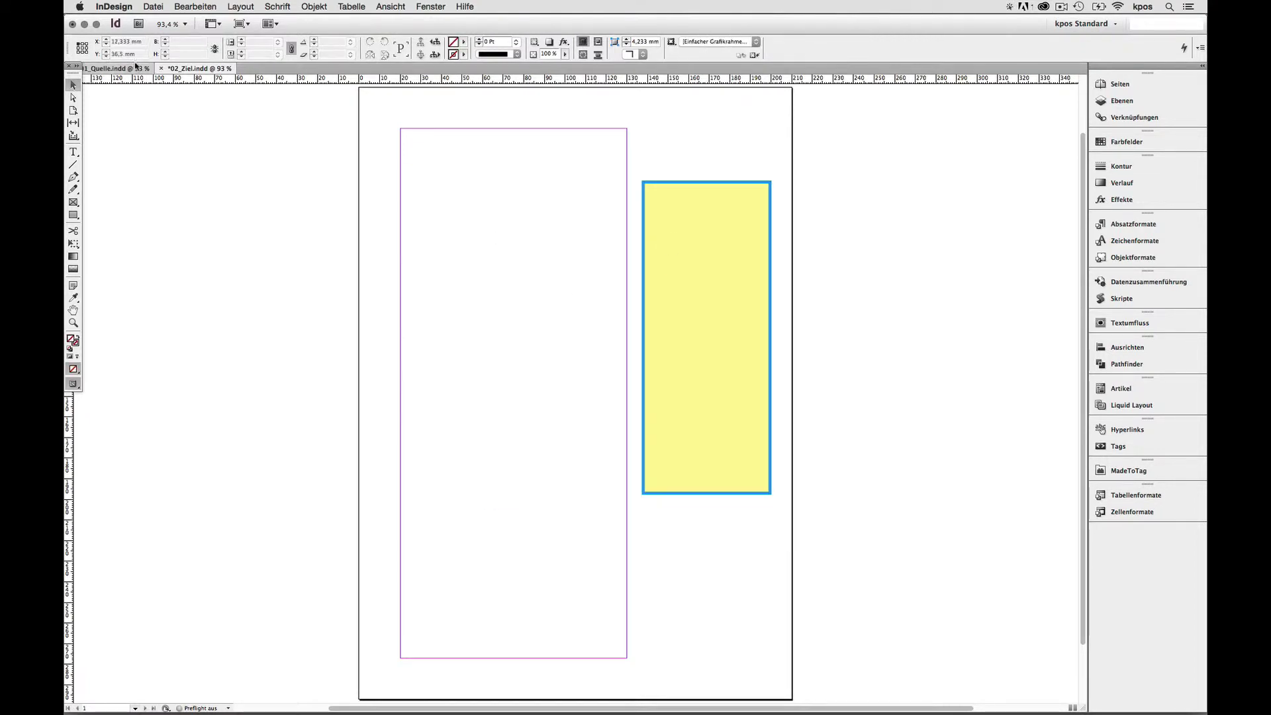
key(super+grave)
key(super+z)
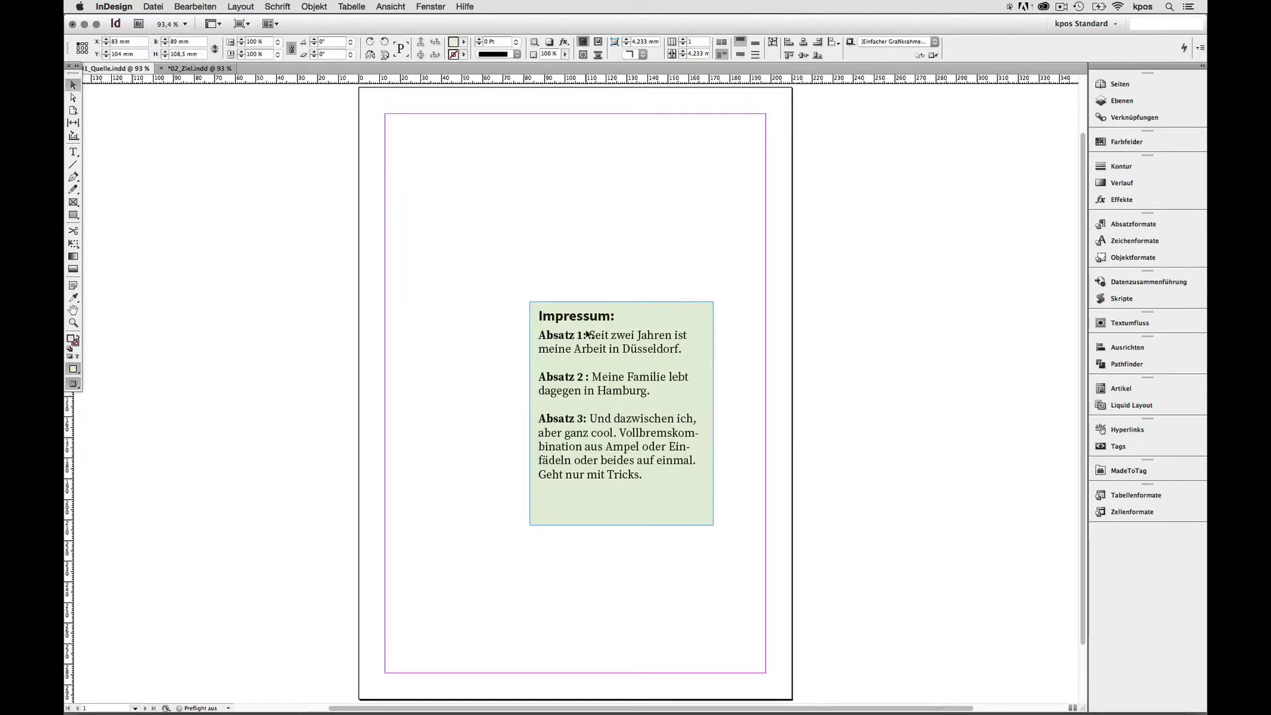
Select all the text inside the Impressum frame of 01_Quelle.indd and load it with Platzieren und Verknüpfen
double_click(591, 338)
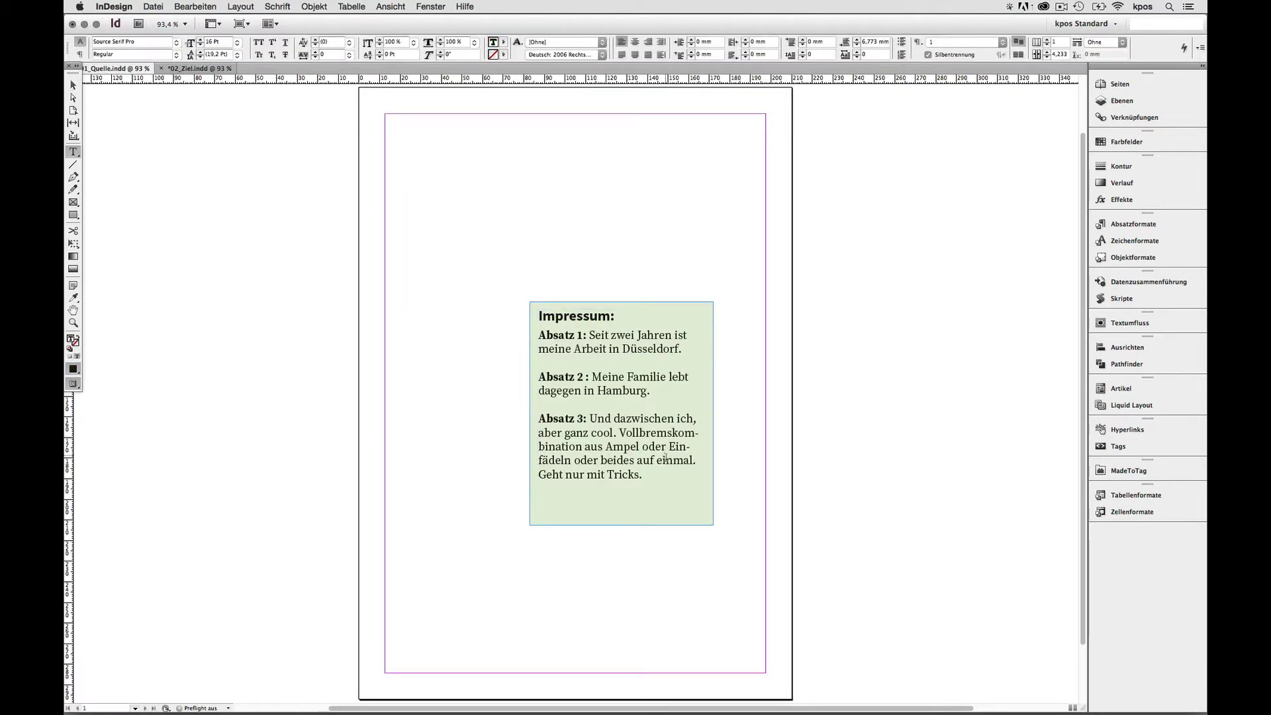
drag(642, 475, 521, 308)
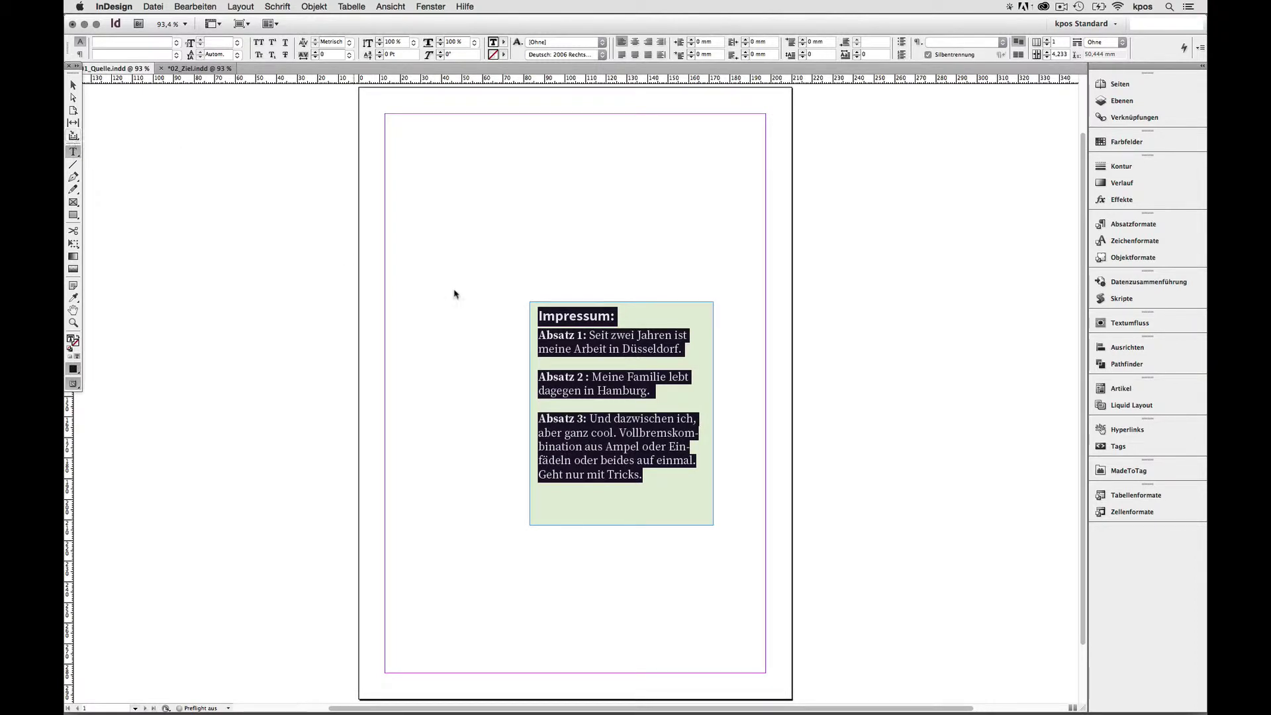
click(586, 359)
key(super+a)
click(206, 7)
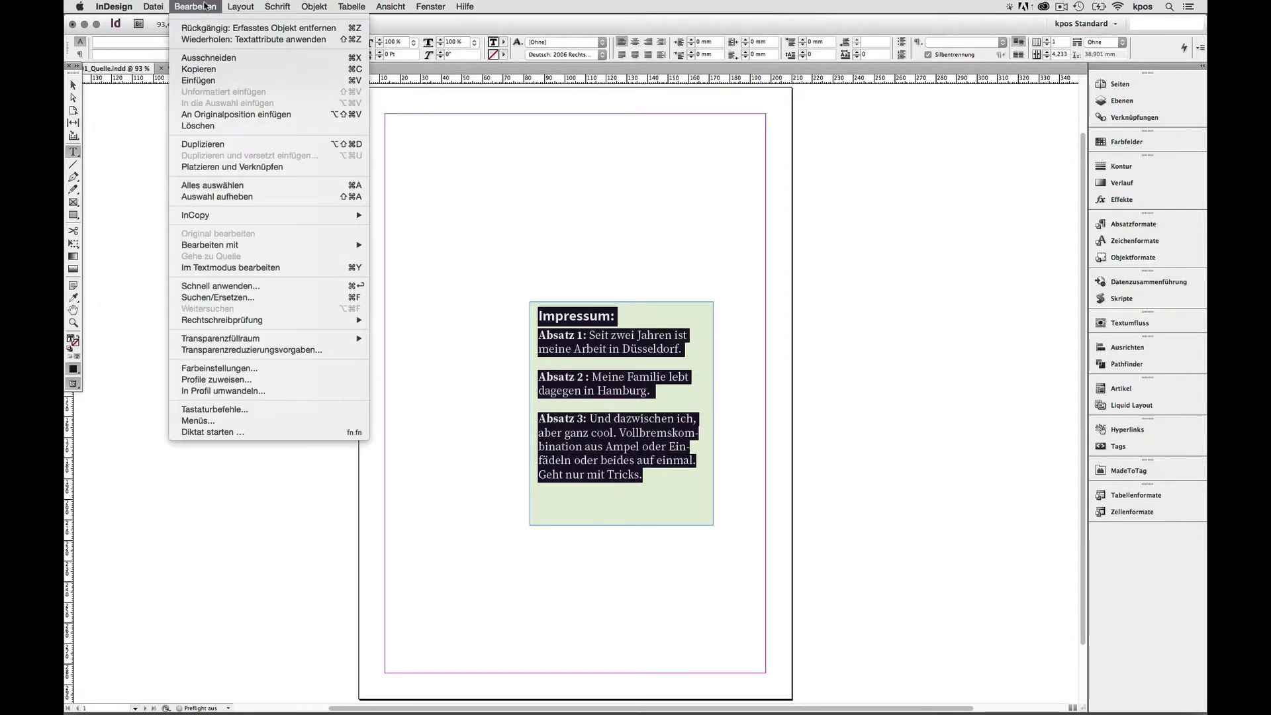
click(277, 167)
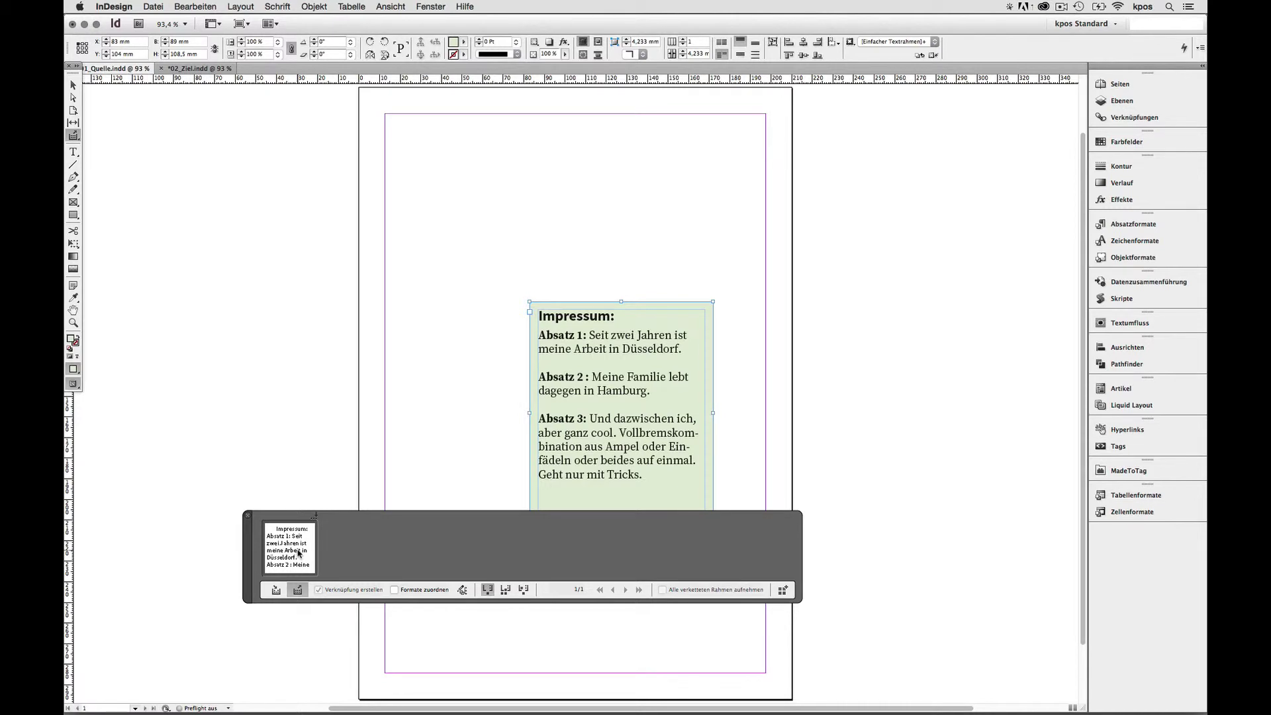
Place the loaded text as linked text in the yellow frame of 02_Ziel.indd with Formate zuordnen enabled
click(202, 69)
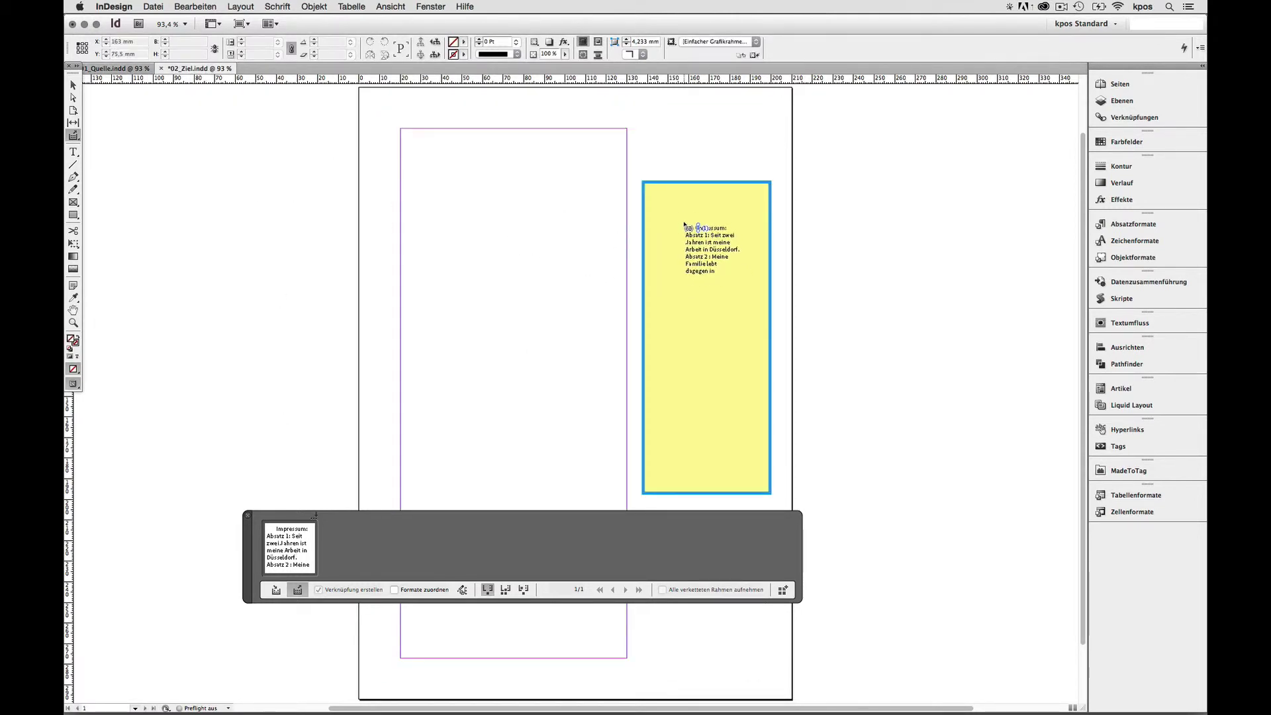
click(419, 589)
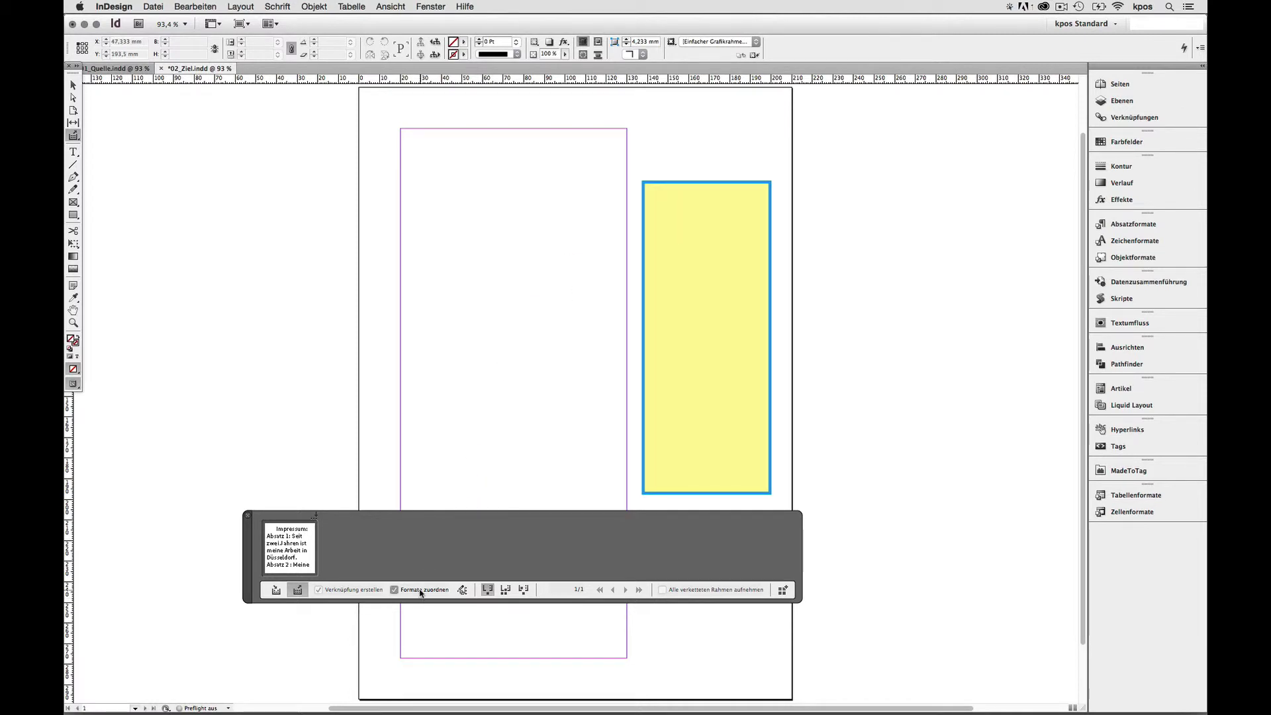
click(648, 185)
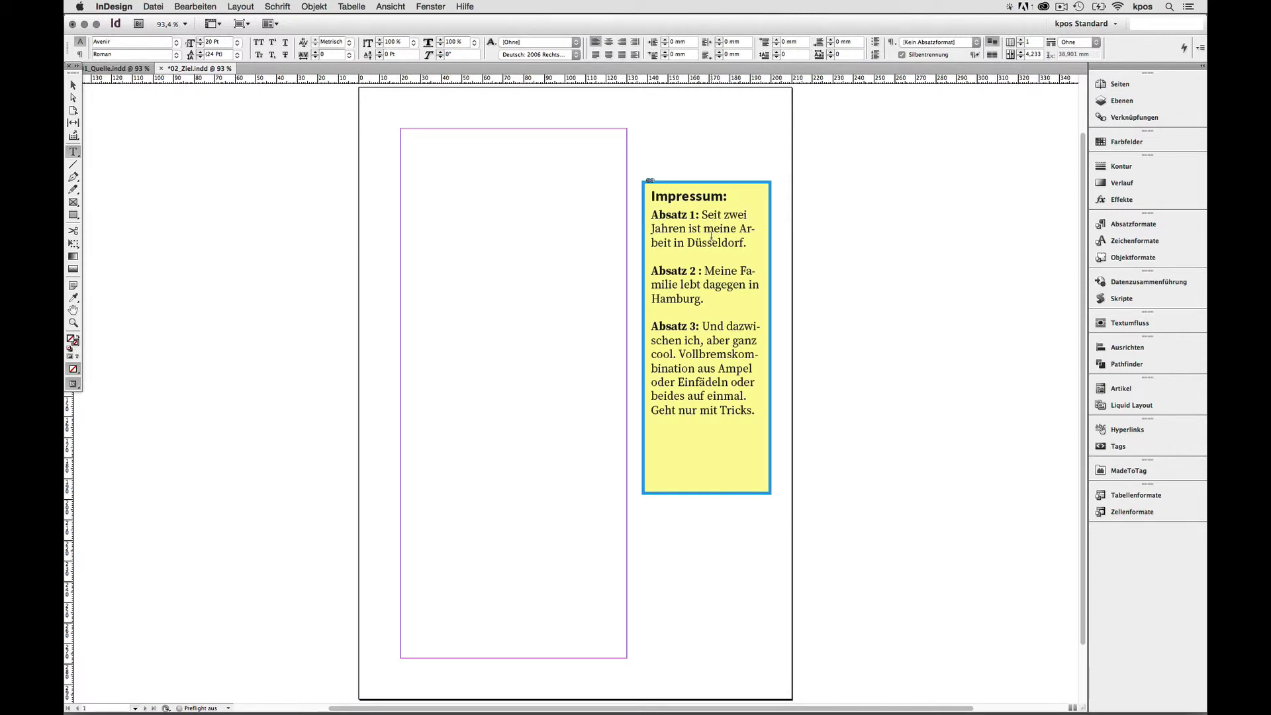
Check the paragraph styles of 02_Ziel.indd, and set the heading "Impressum:" in the yellow frame to all caps
click(1165, 230)
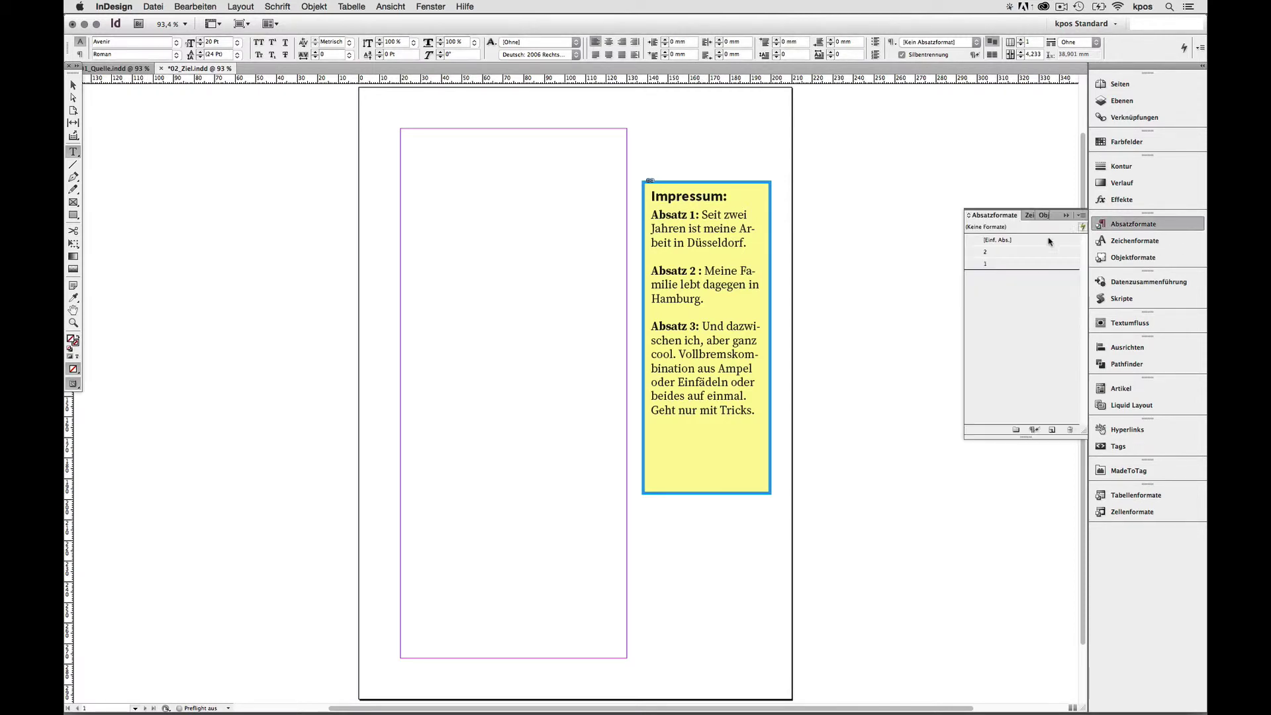
click(987, 251)
triple_click(688, 196)
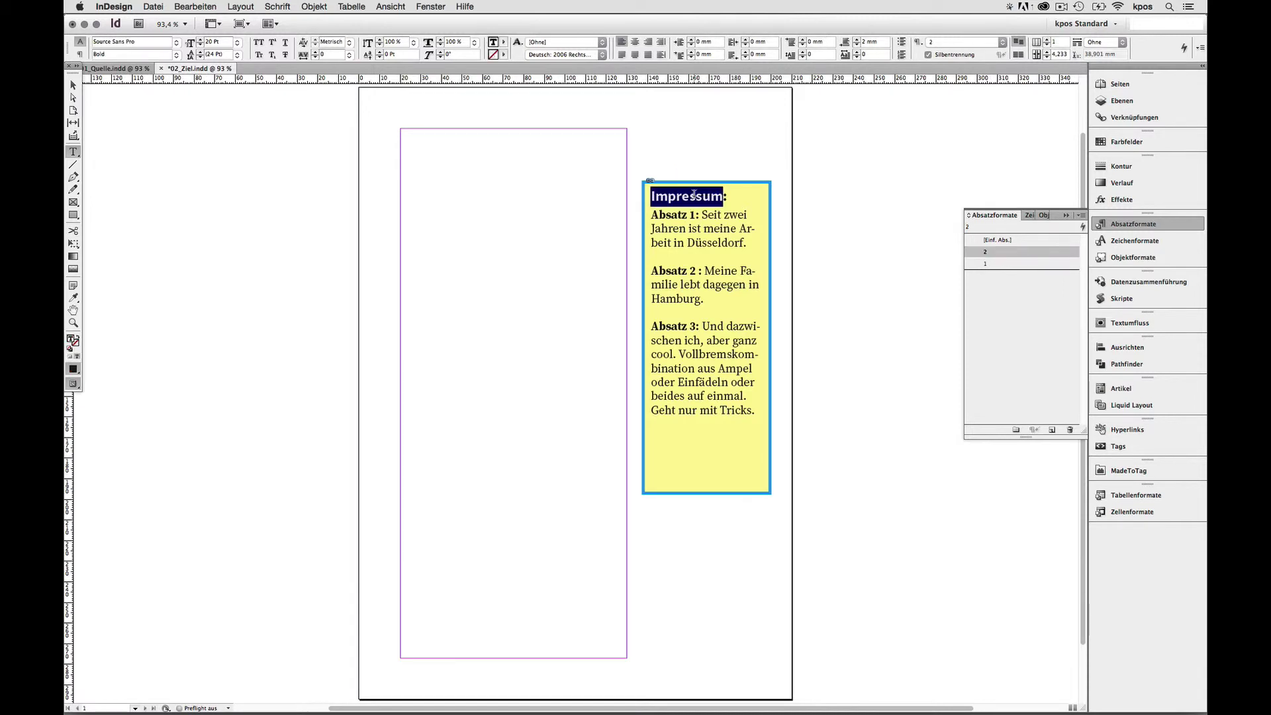
click(259, 42)
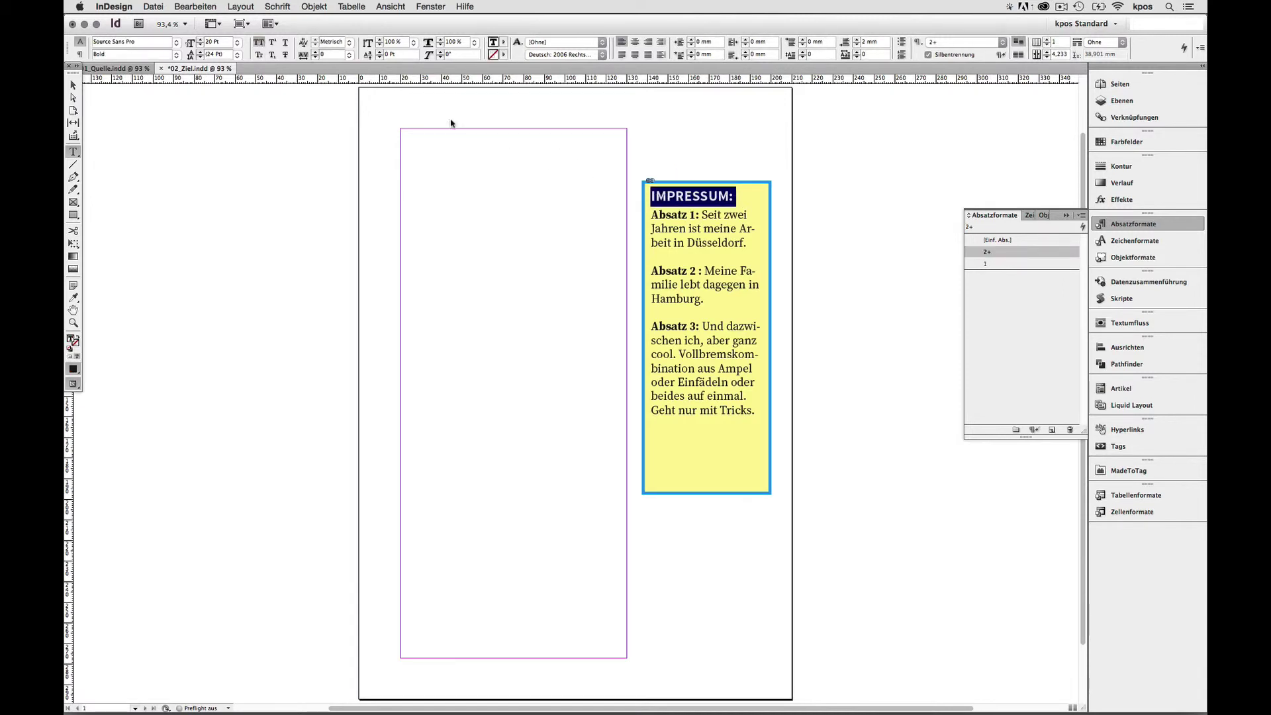
click(703, 194)
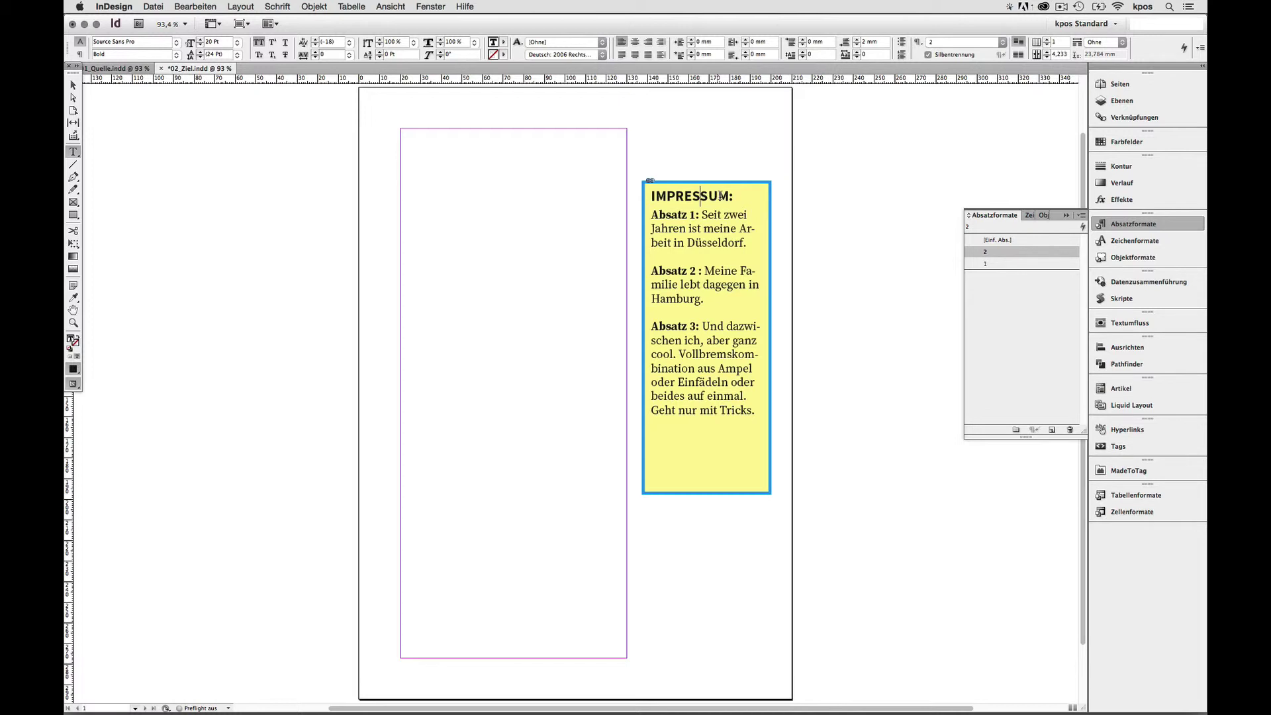
Insert "1.) " in front of the heading "Impressum:" in 01_Quelle.indd
click(128, 68)
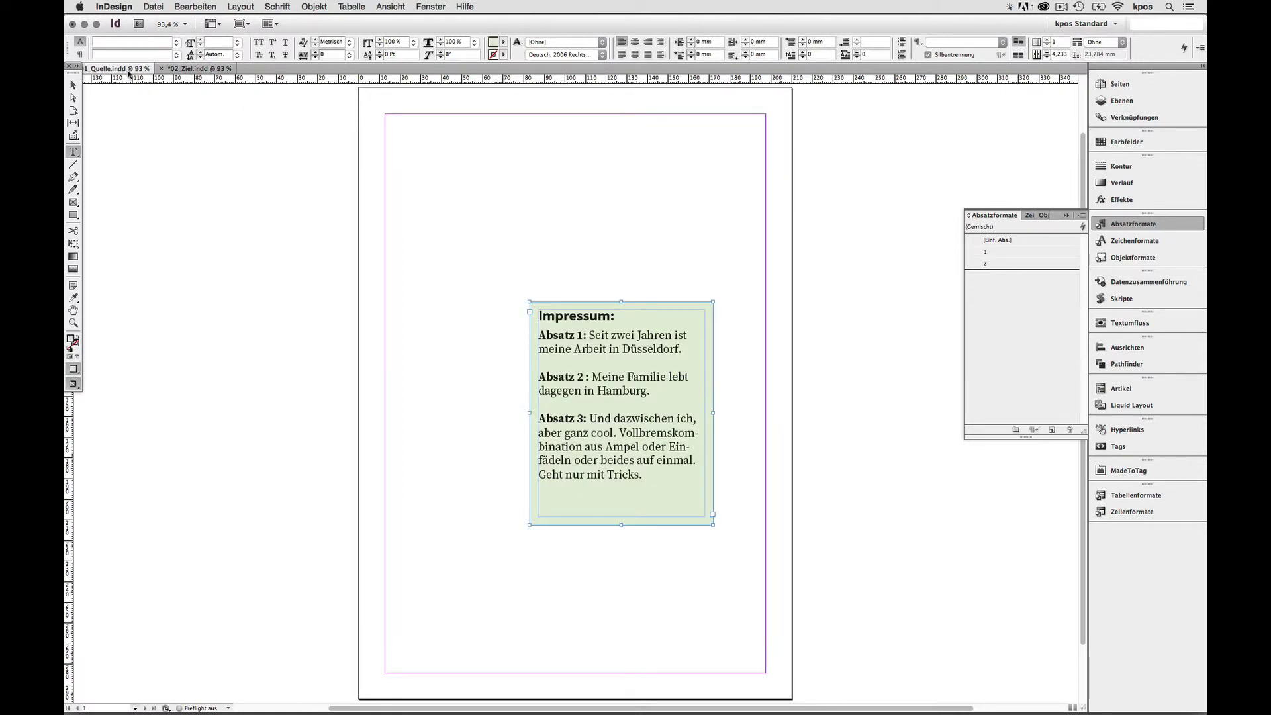
click(586, 319)
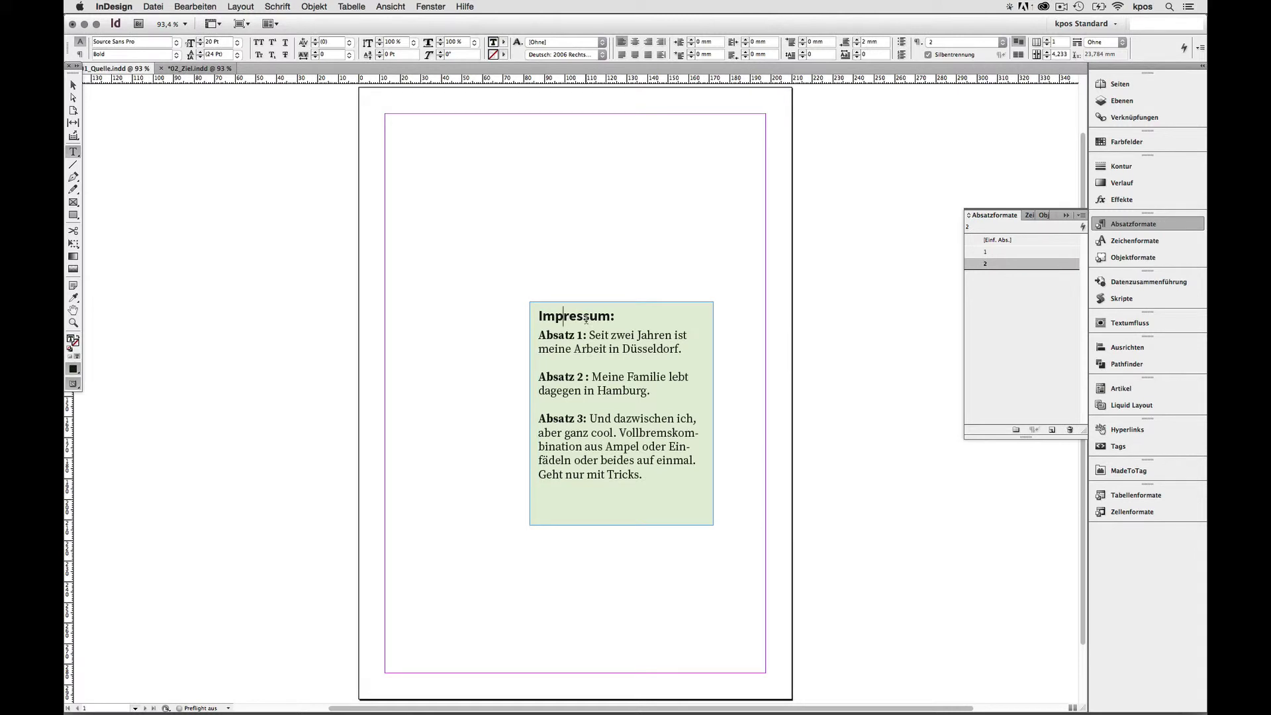
key(Home)
text(1.))
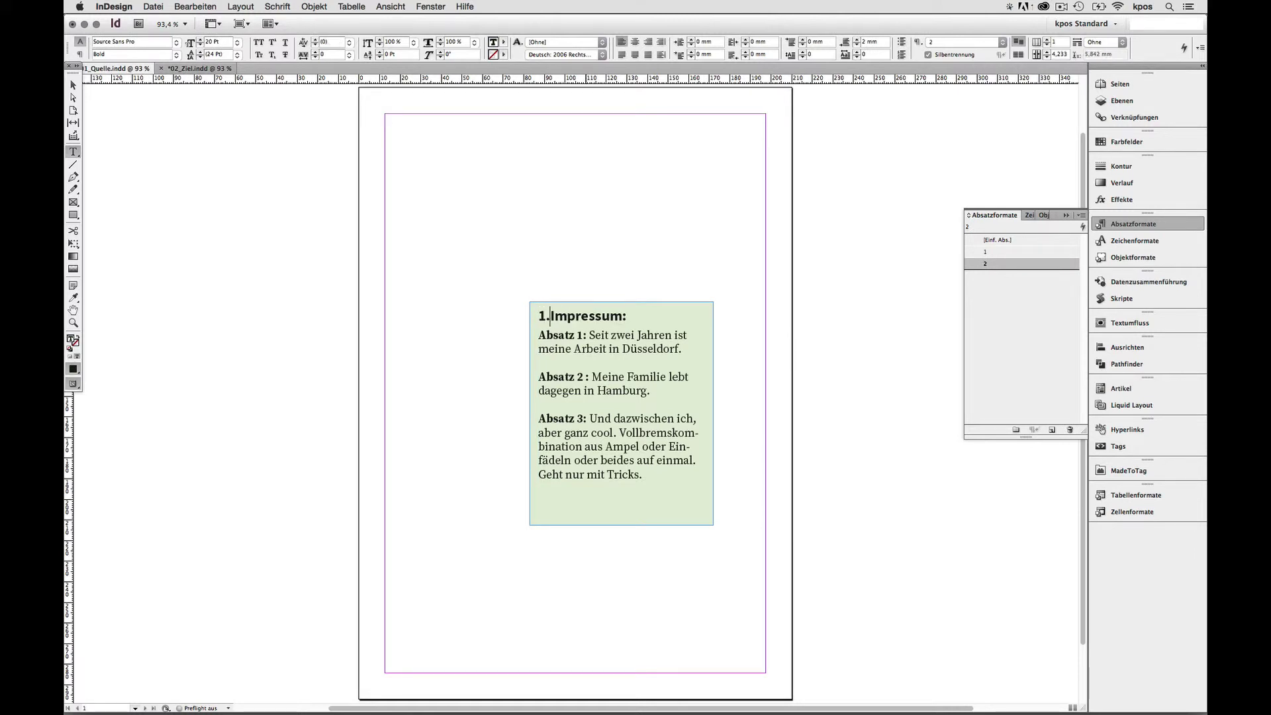
Update the linked text in the yellow frame of 02_Ziel.indd, agreeing to overwrite its local edits
key(ctrl+Tab)
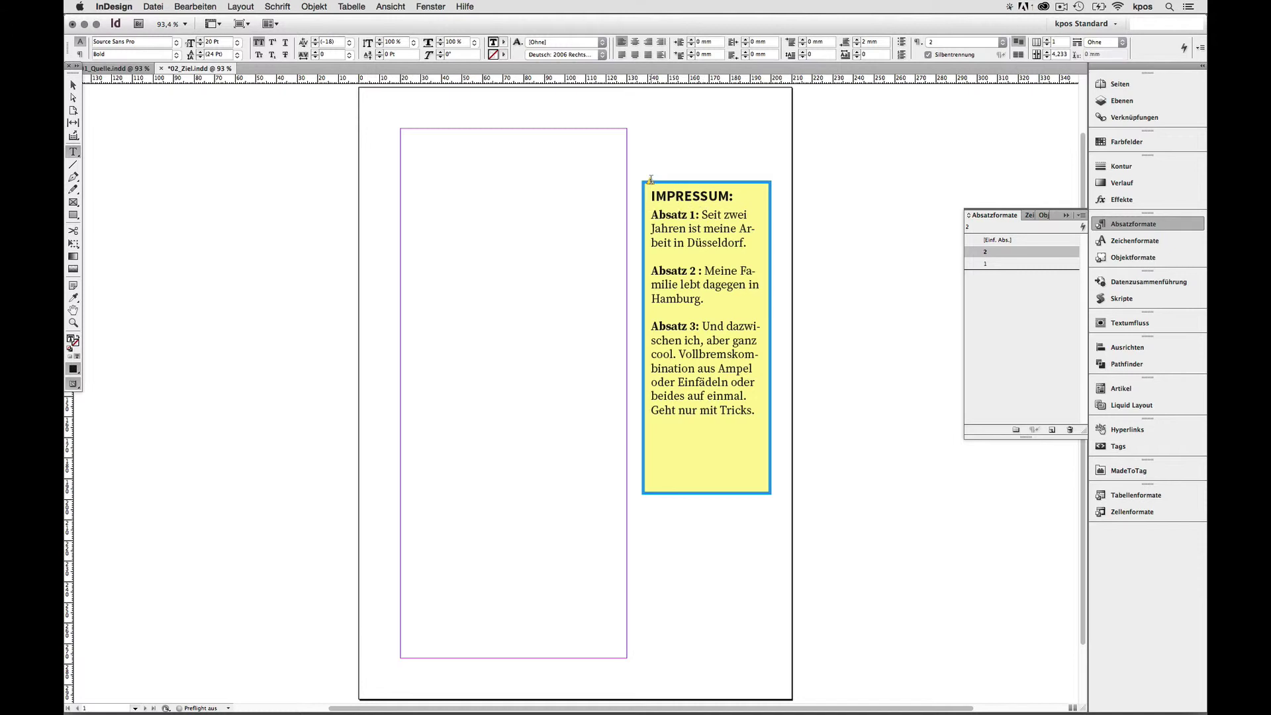
key(Escape)
click(650, 182)
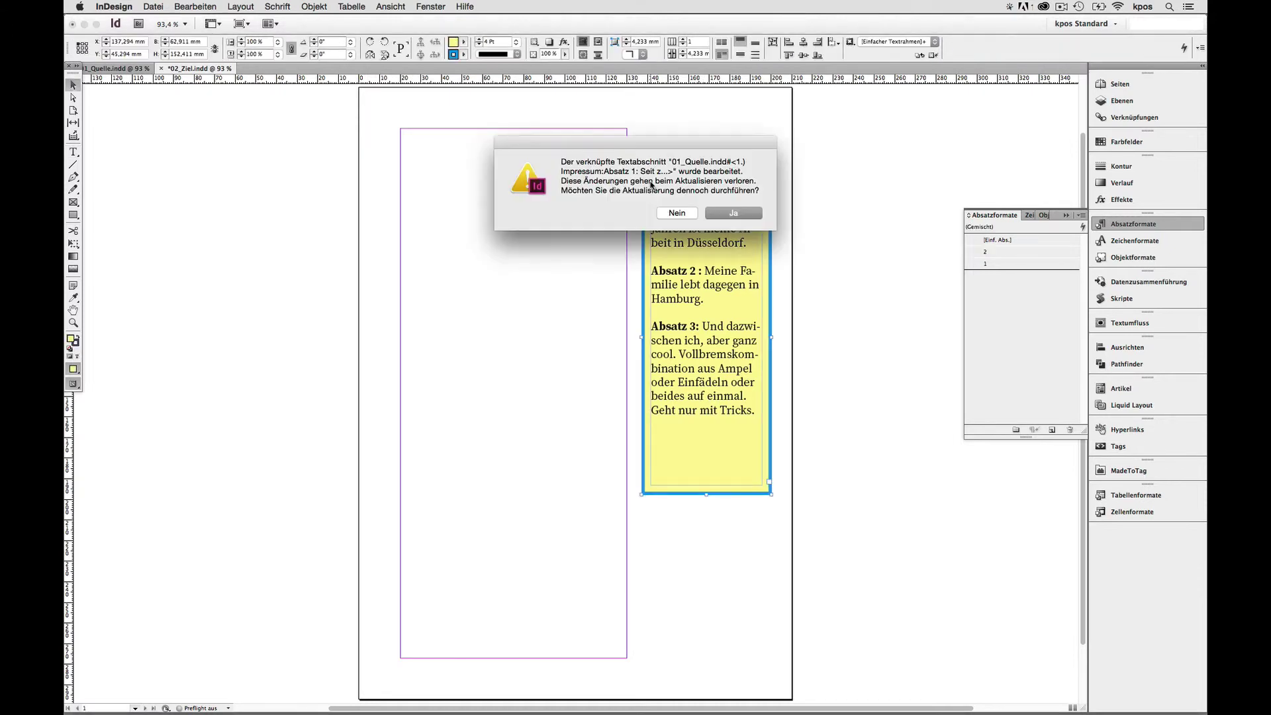
click(721, 211)
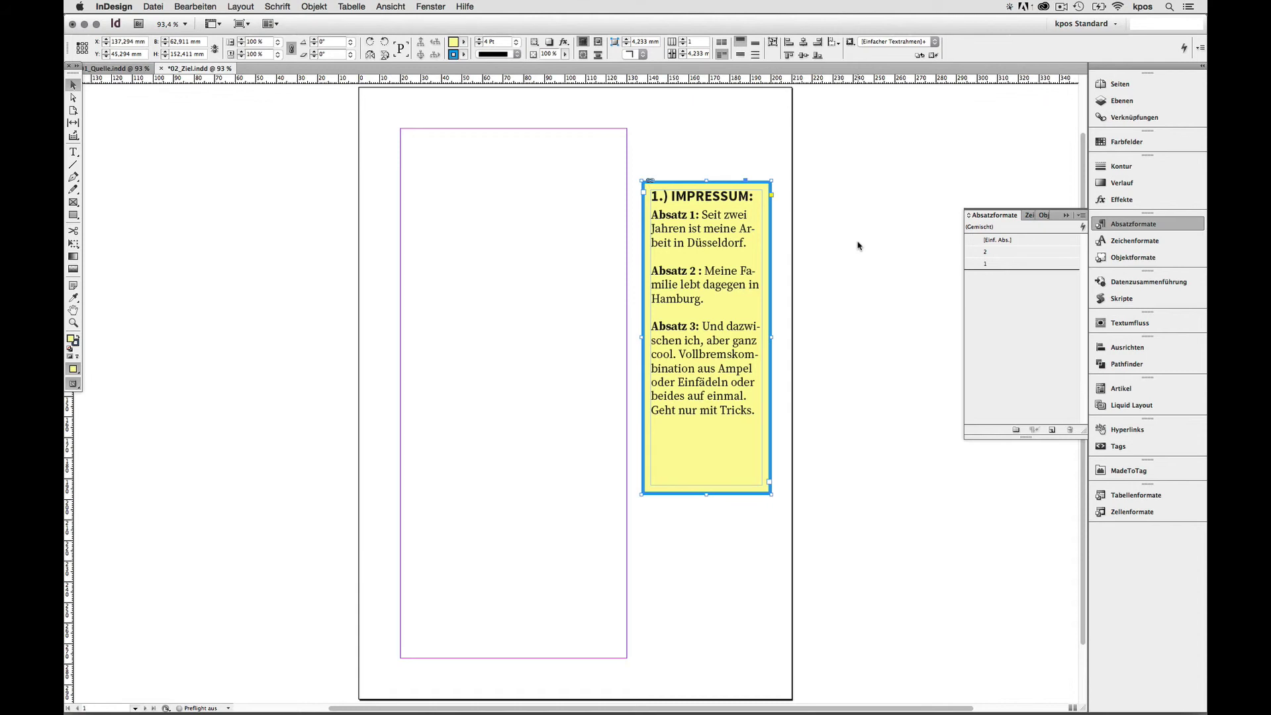
Select all the Impressum text in 01_Quelle.indd, look at the Platzieren und Verknüpfen command, and show the content conveyor with the Content Placer active
key(super+grave)
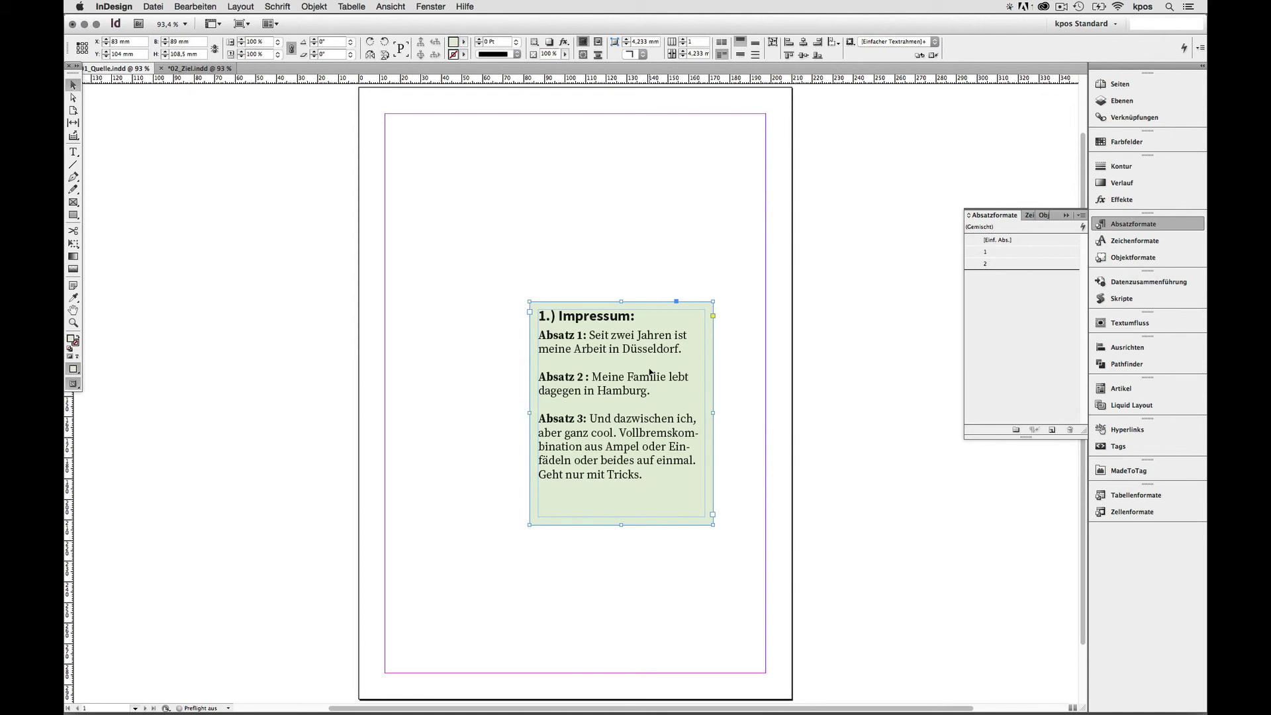
key(Return)
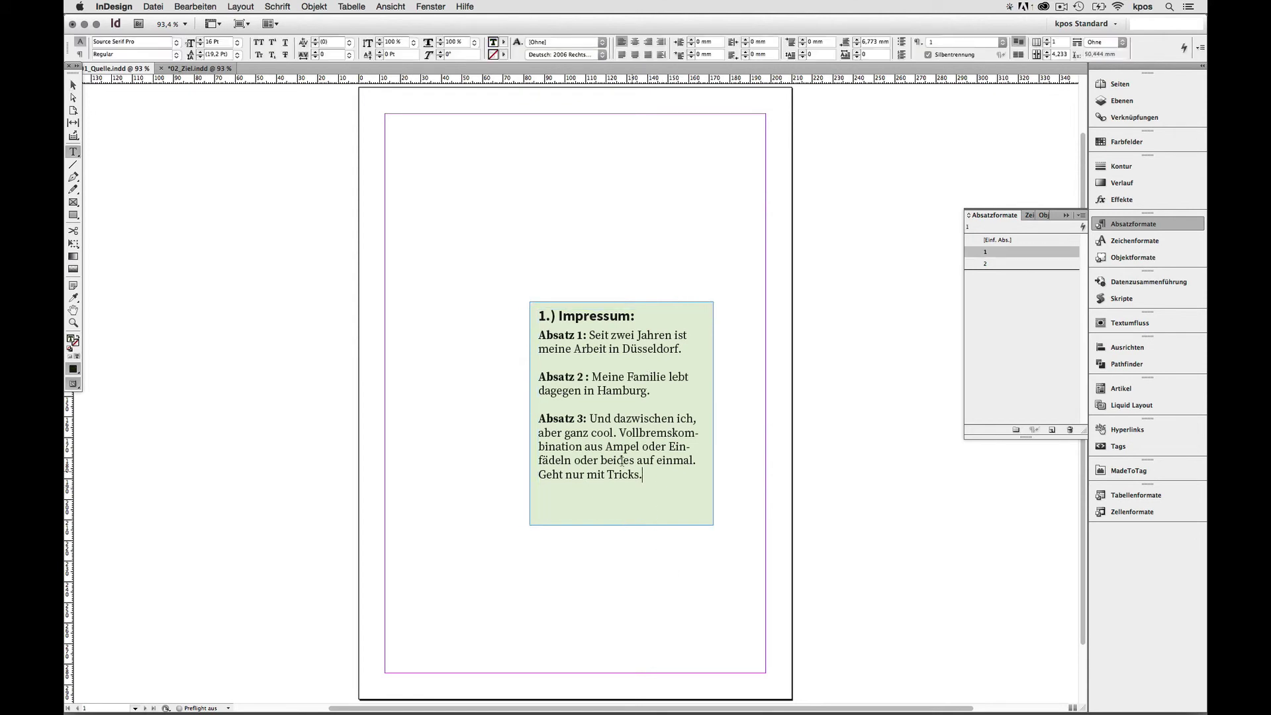
key(super+a)
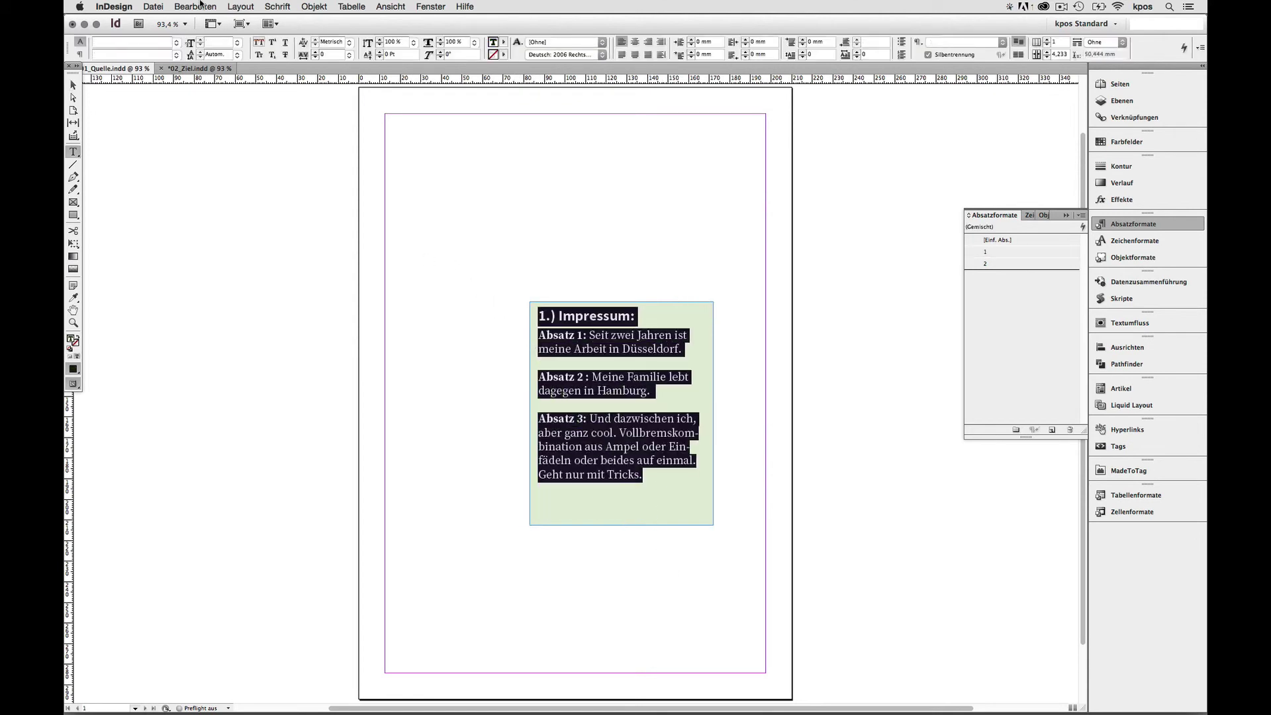
click(201, 6)
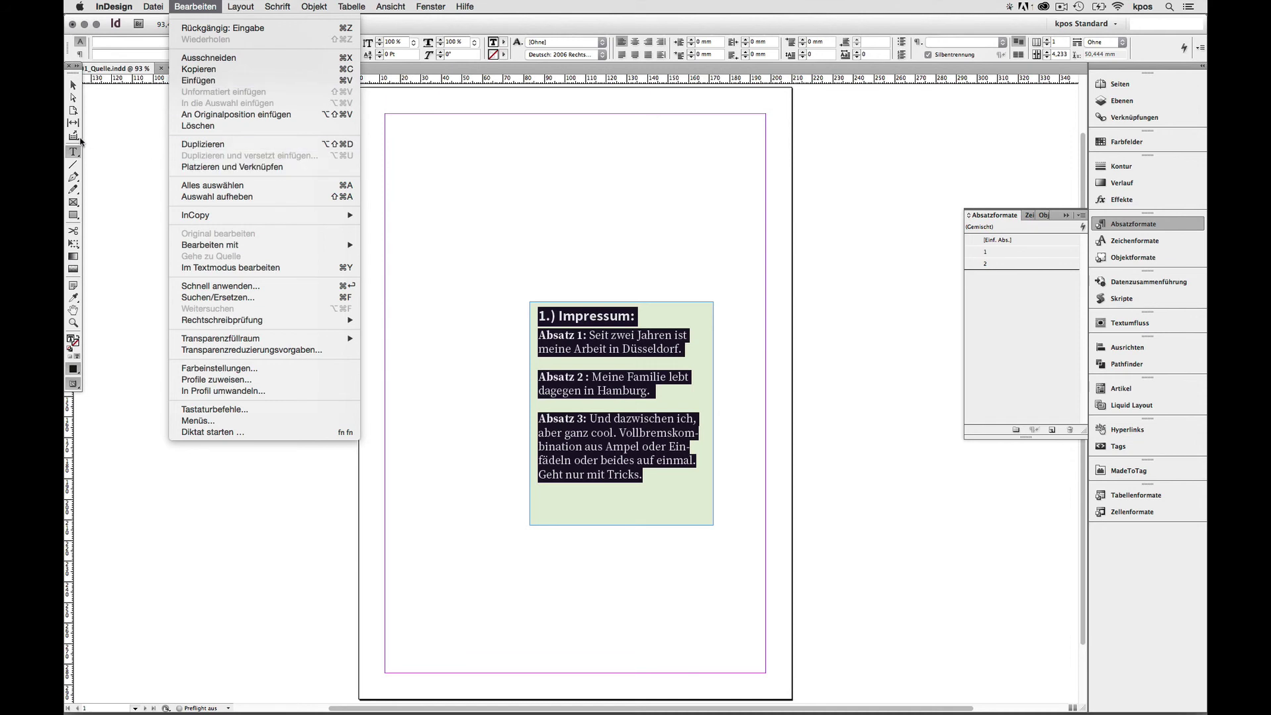
click(74, 137)
click(73, 137)
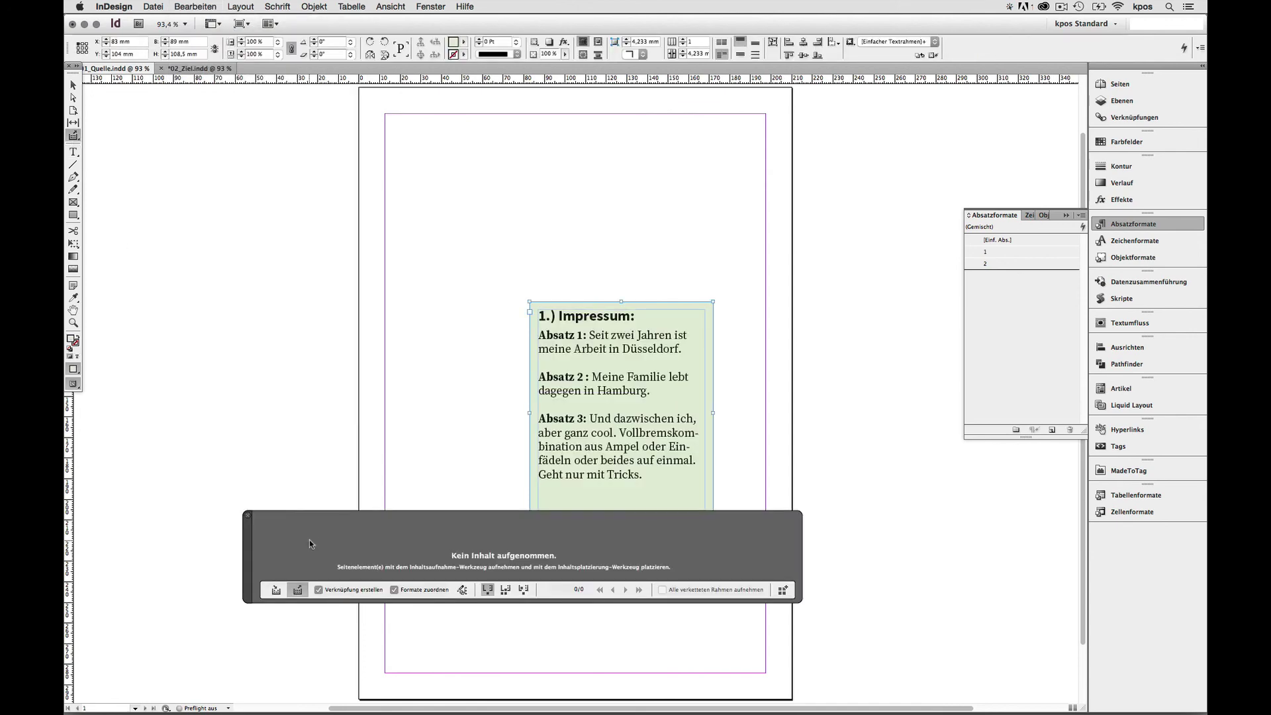